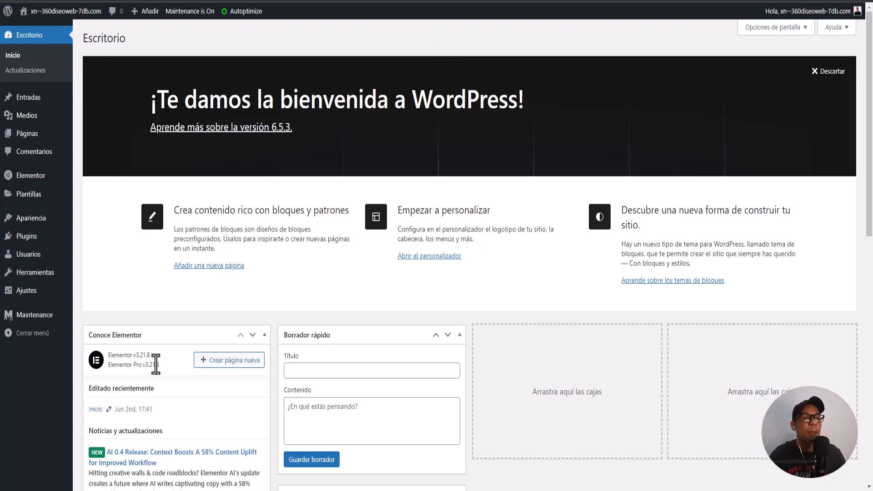
Create a new Popup template named 'Demo' from Plantillas > Popups
mouse_move(25, 203)
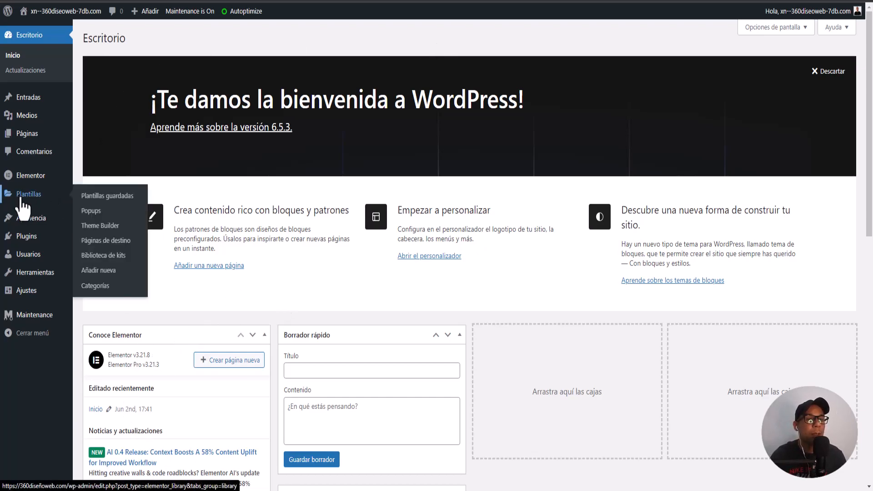
click(92, 213)
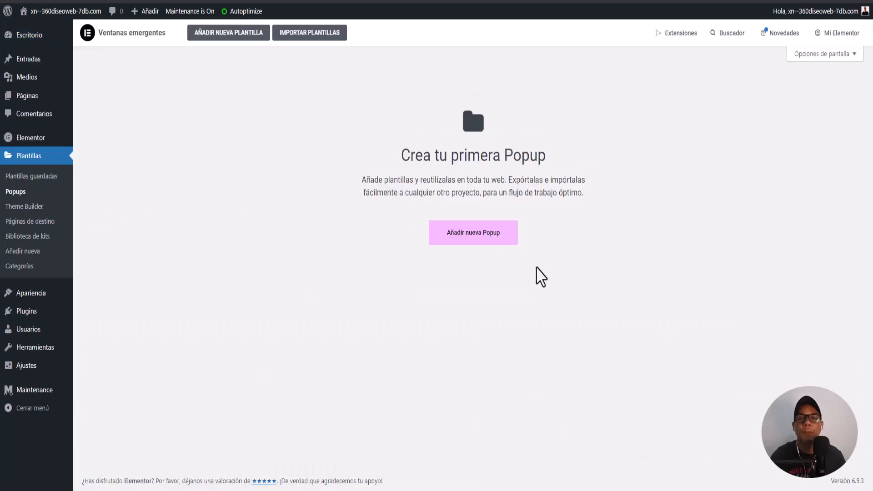
click(464, 234)
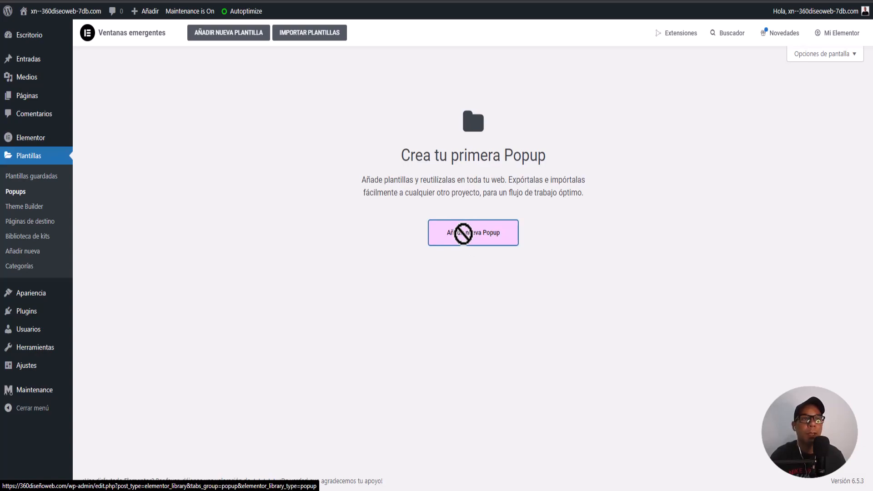
click(462, 236)
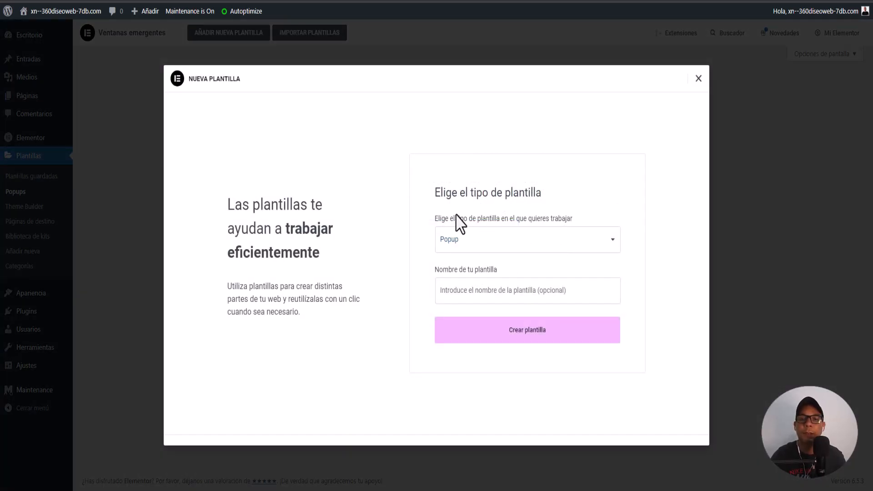
click(485, 294)
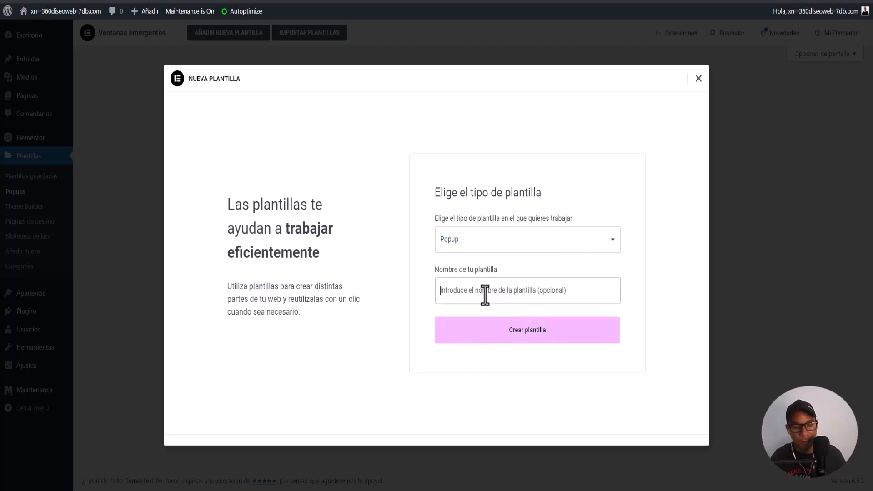
text(Demo)
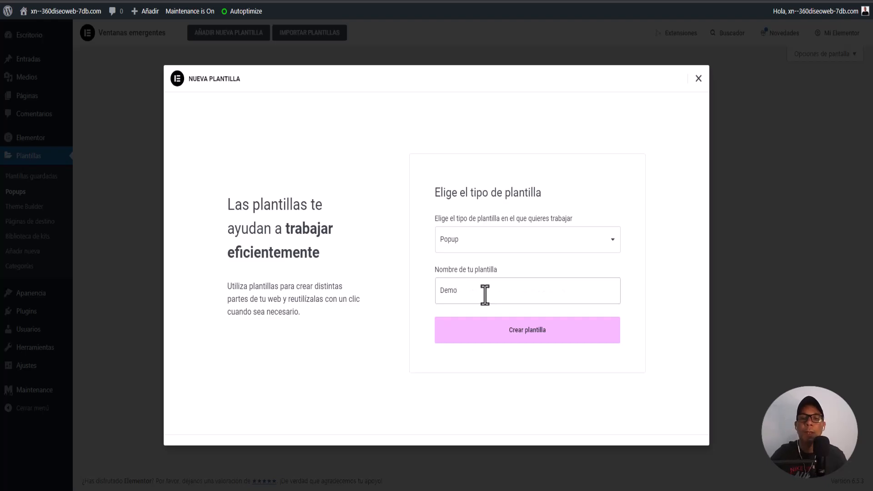
click(528, 339)
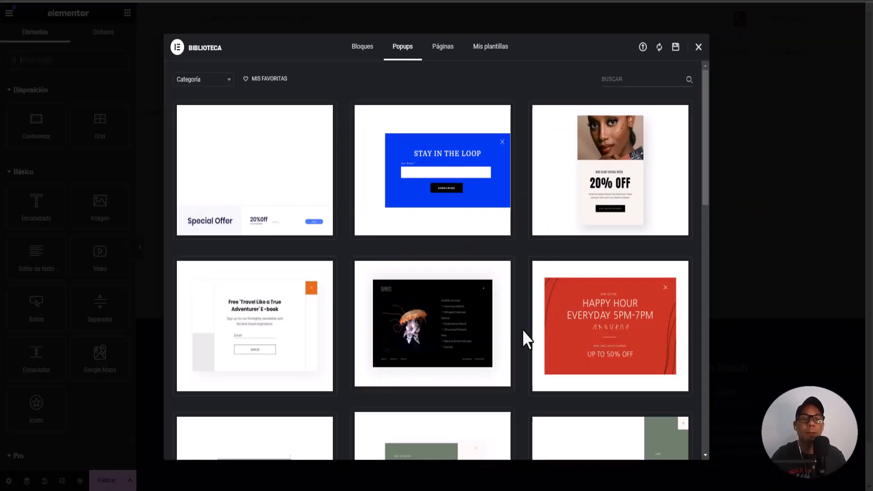
Scroll the popup library to find the Subscribe To Our Weekly Newsletter design
scroll(522, 328, down, 3)
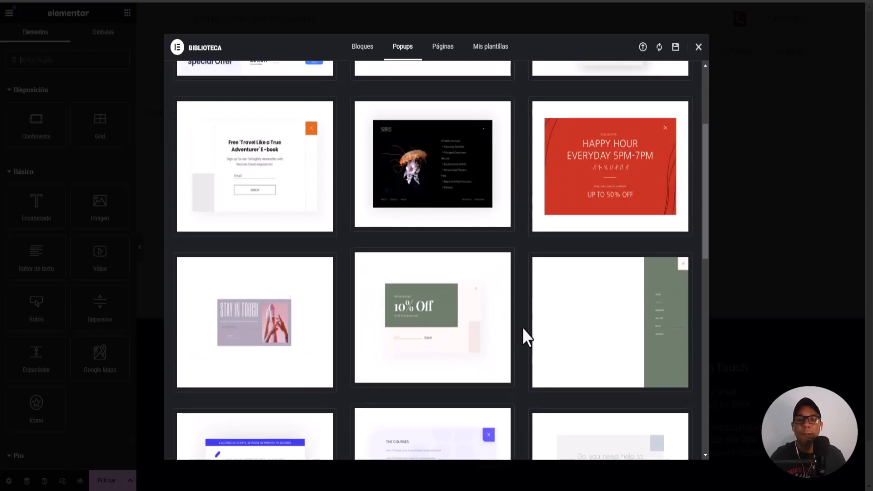
scroll(522, 328, up, 5)
scroll(522, 327, down, 2)
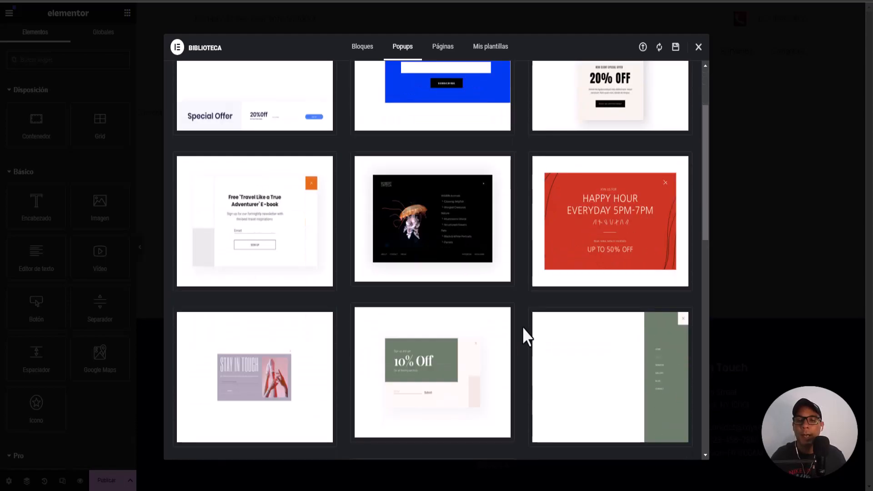
scroll(523, 328, down, 4)
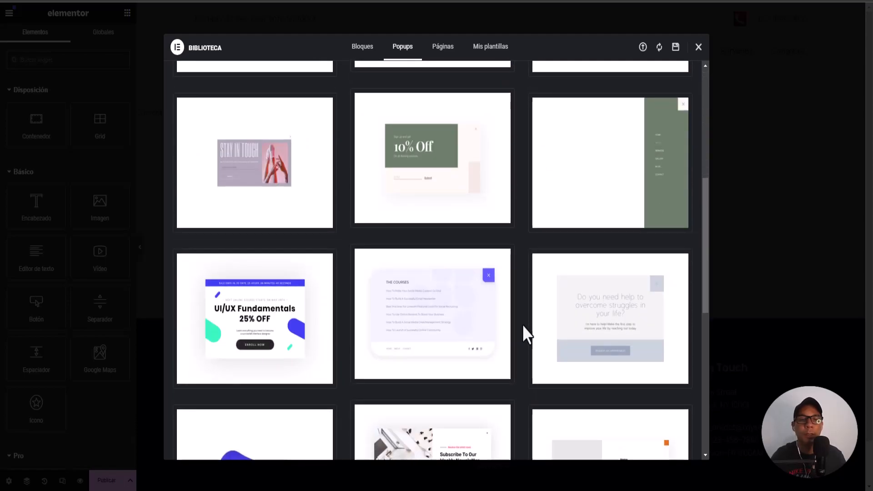
scroll(523, 324, down, 3)
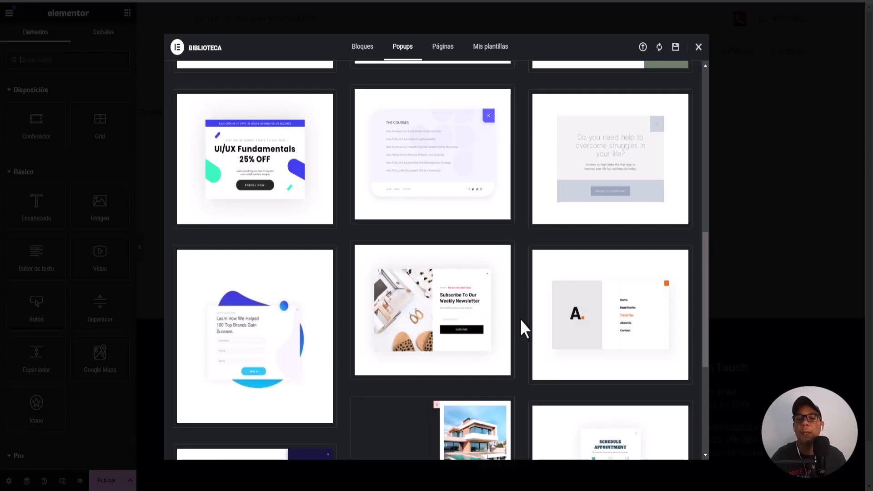
scroll(520, 319, down, 3)
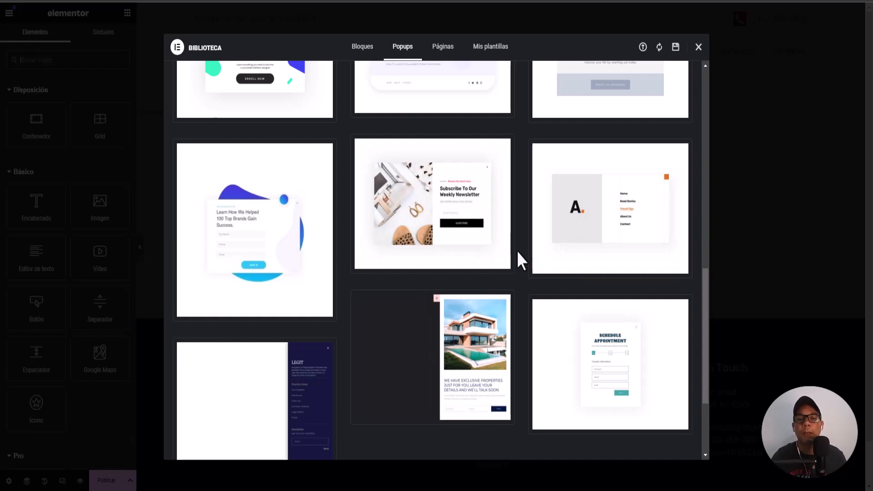
mouse_move(396, 231)
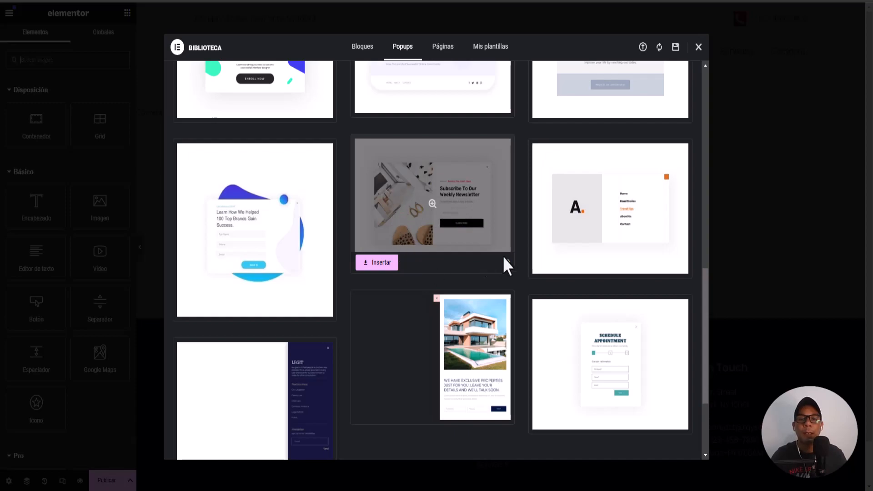
Preview the weekly newsletter design and insert it into the Demo popup
click(416, 208)
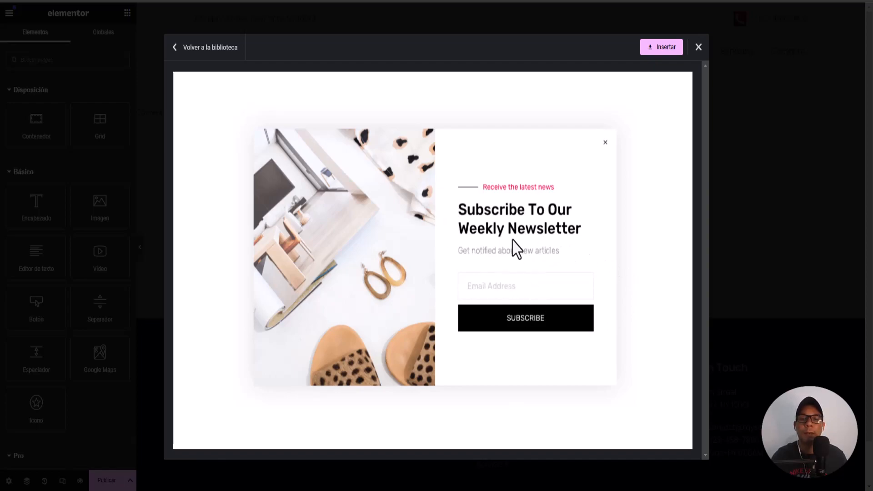
click(659, 49)
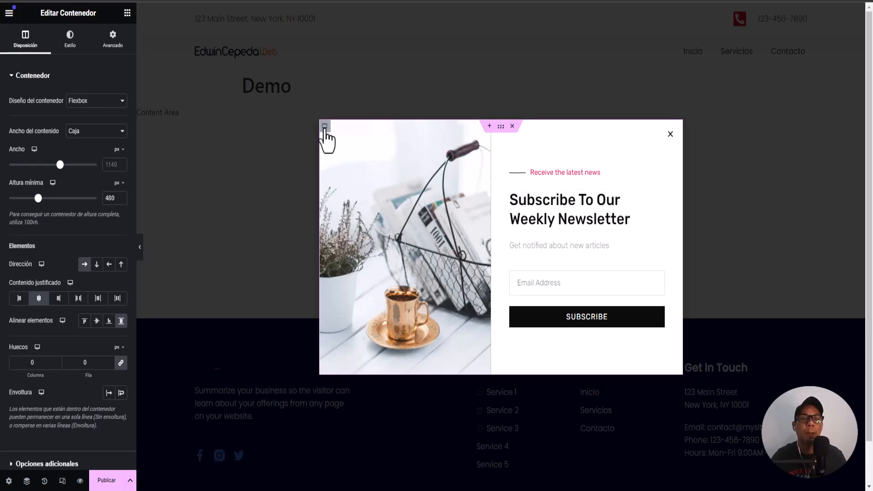
Replace the image container's background photo with 4.webp from the media library
click(325, 127)
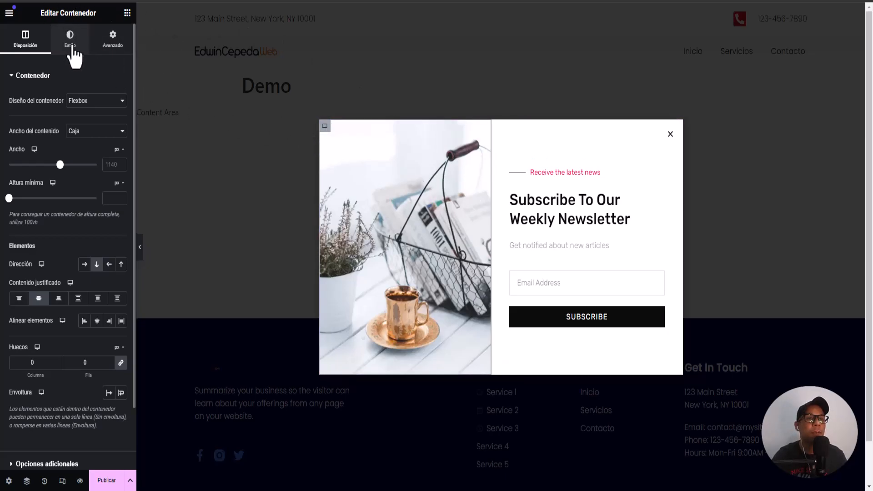
click(71, 44)
mouse_move(80, 214)
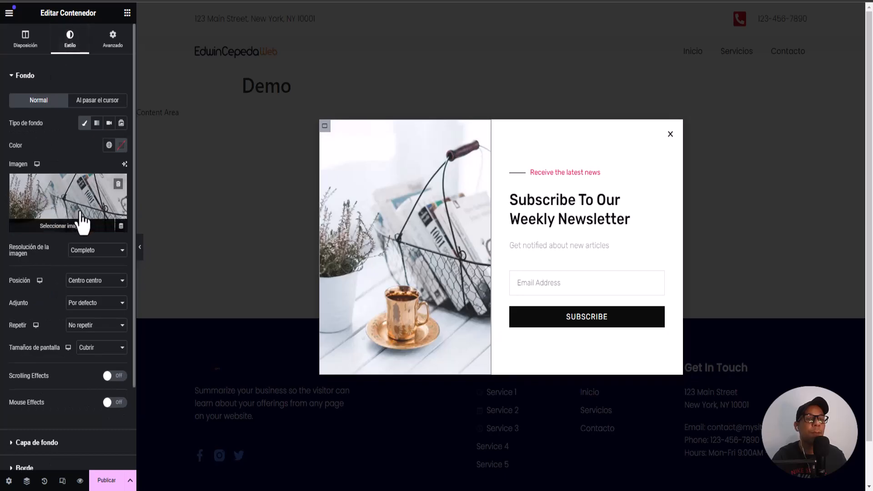
click(69, 191)
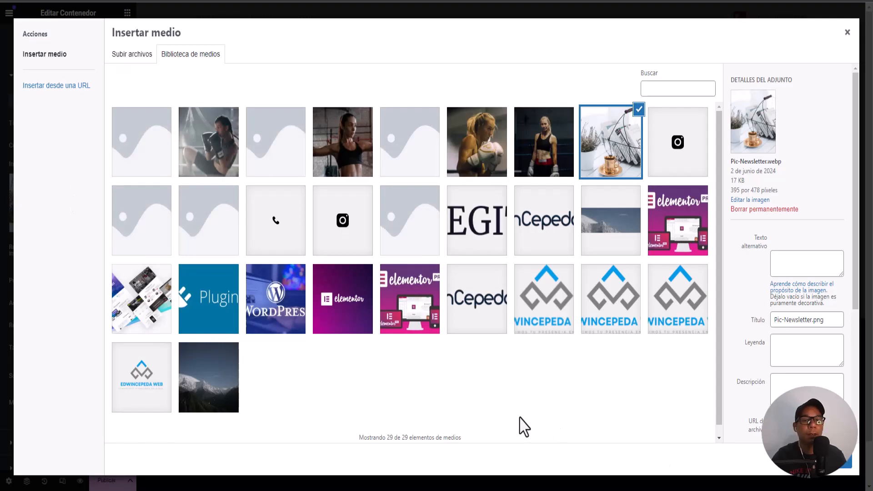
click(151, 326)
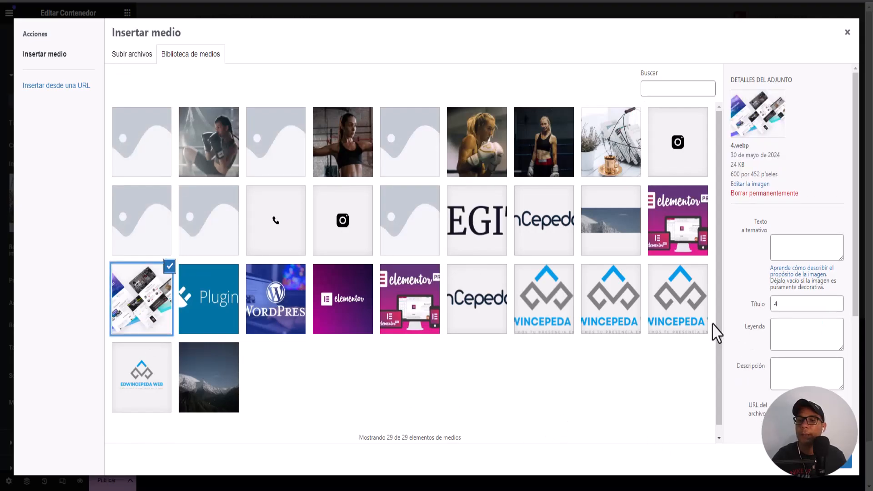
click(841, 469)
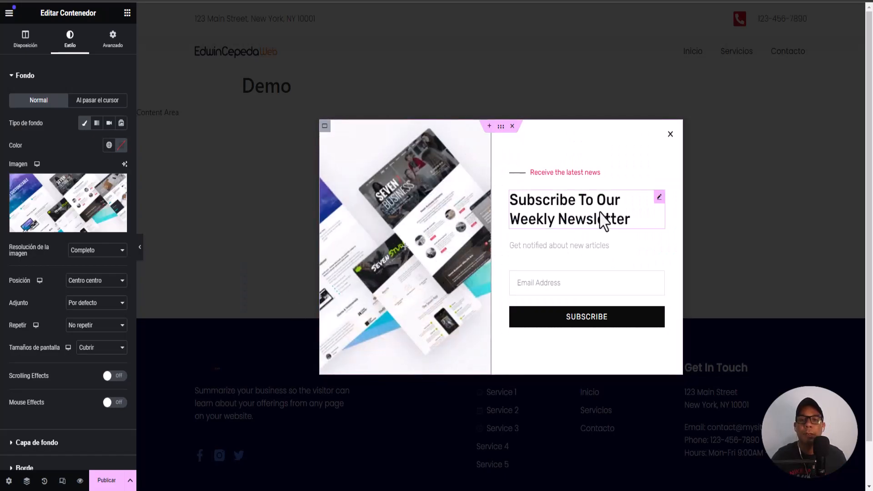
Copy the separator label text 'Receive the latest news'
click(569, 176)
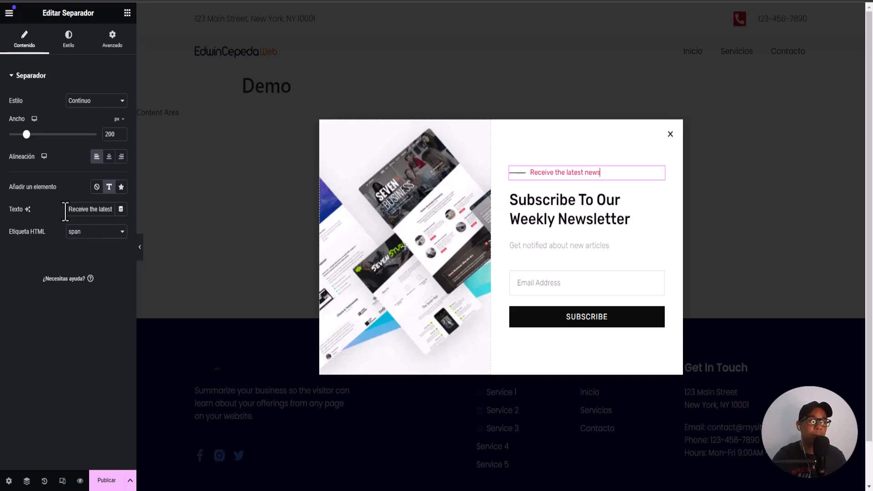
drag(66, 211, 164, 213)
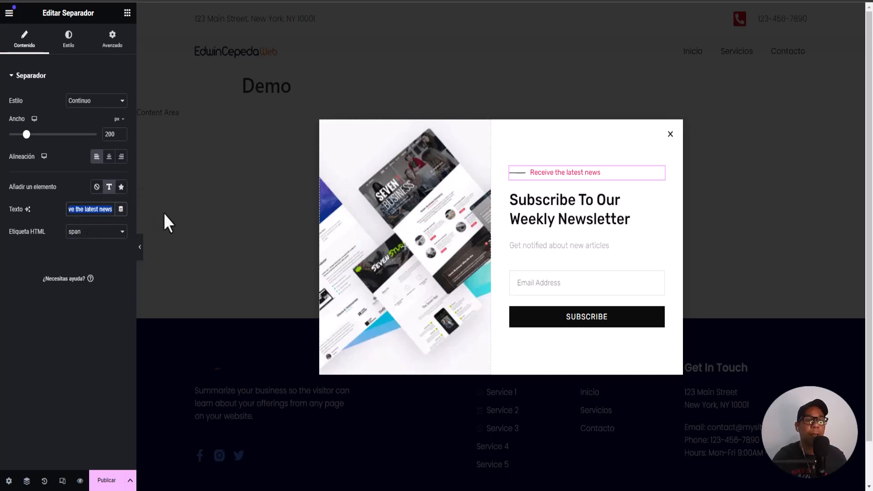
right_click(96, 213)
click(119, 260)
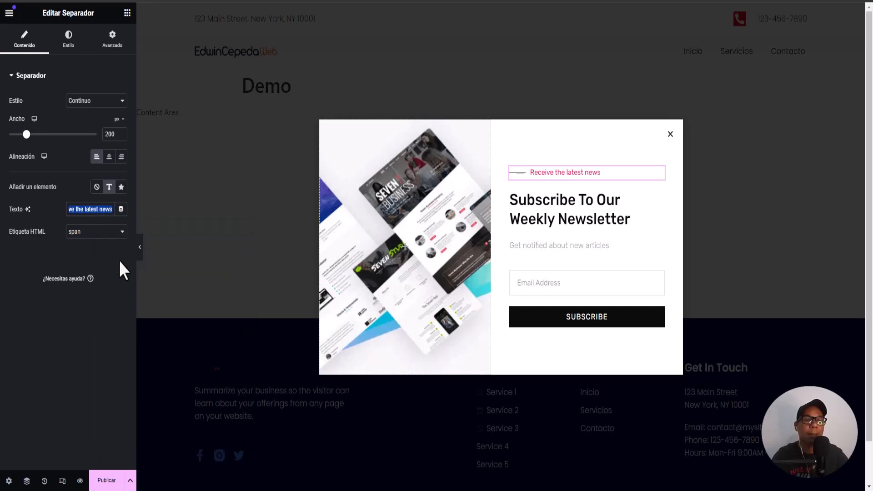
click(111, 321)
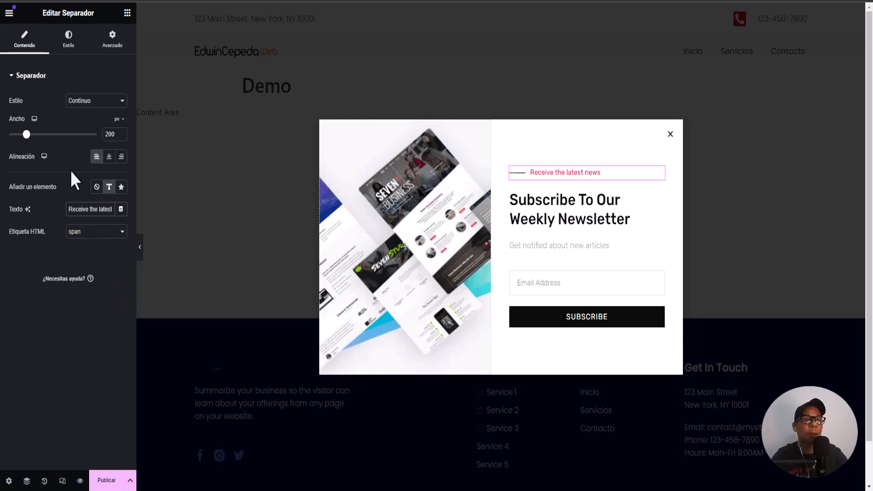
Replace the separator label with the Spanish 'Recibe las últimas noticias'
drag(68, 210, 129, 215)
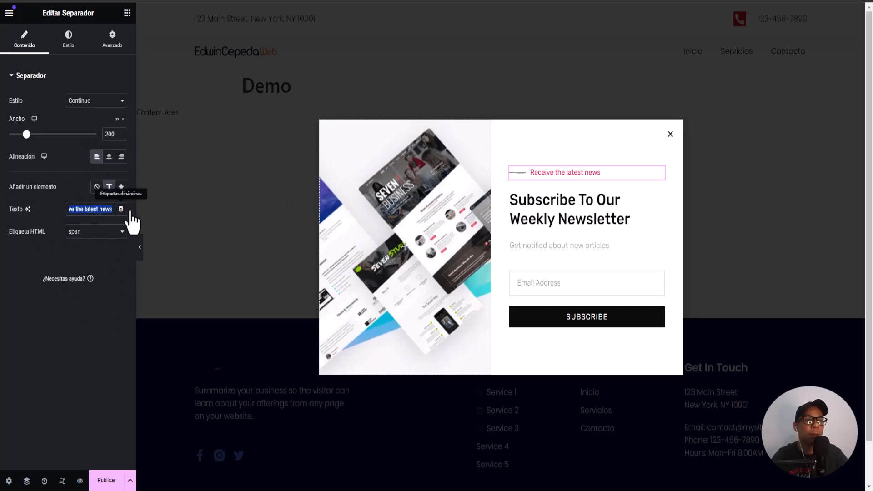
key(BackSpace)
right_click(113, 209)
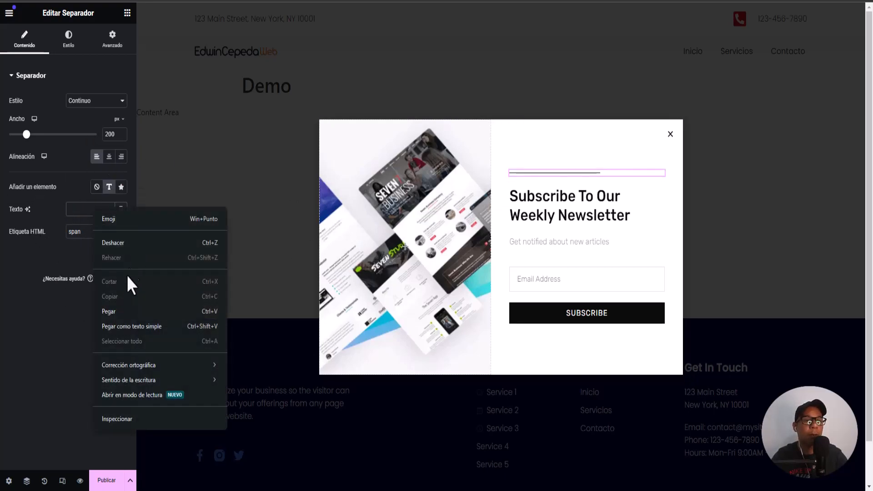
click(129, 308)
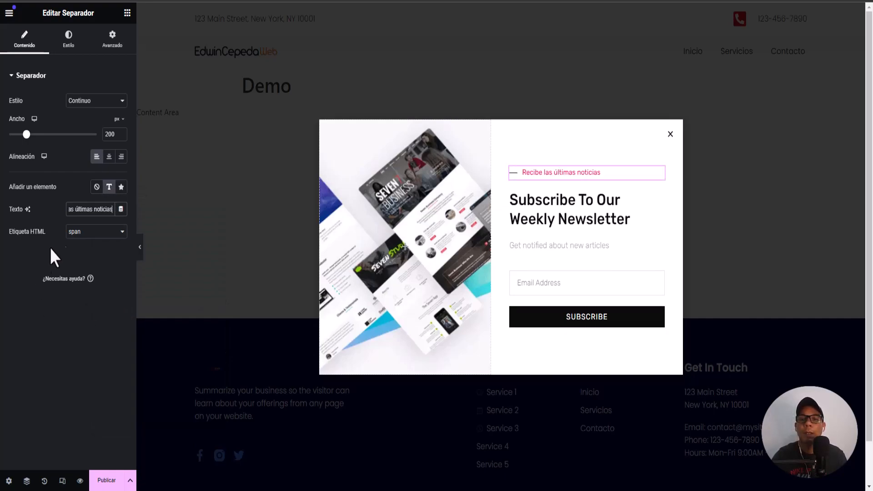
click(540, 219)
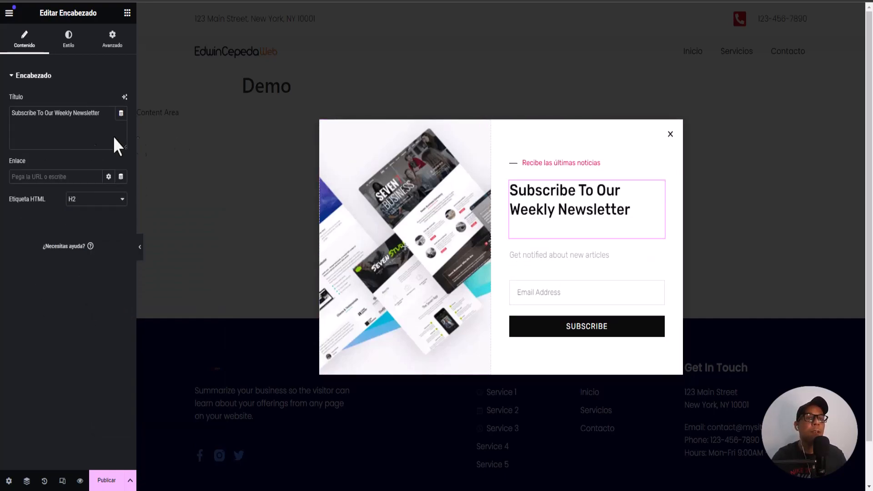
Replace the heading with 'Suscríbete a nuestro boletín semanal'
drag(110, 114, 7, 114)
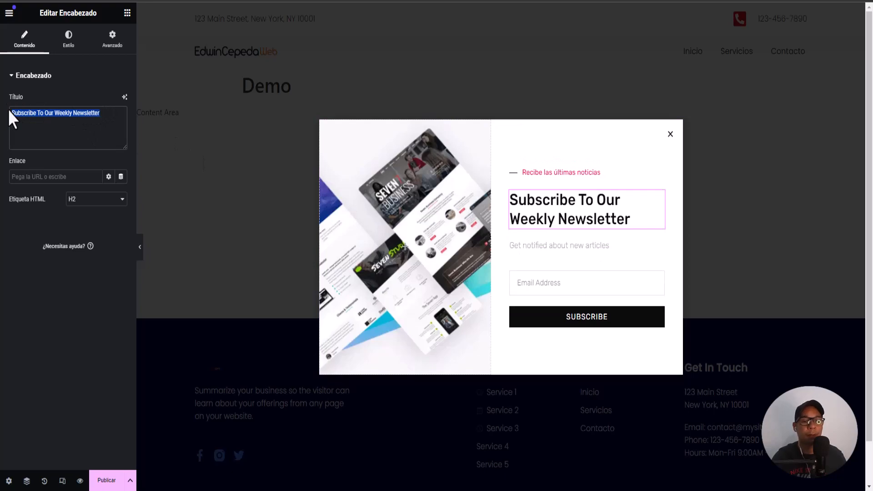
key(BackSpace)
right_click(110, 121)
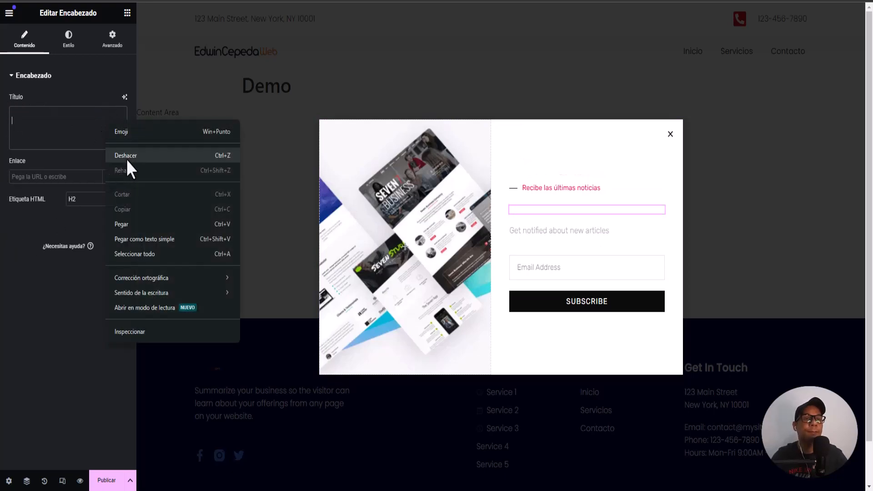
click(131, 225)
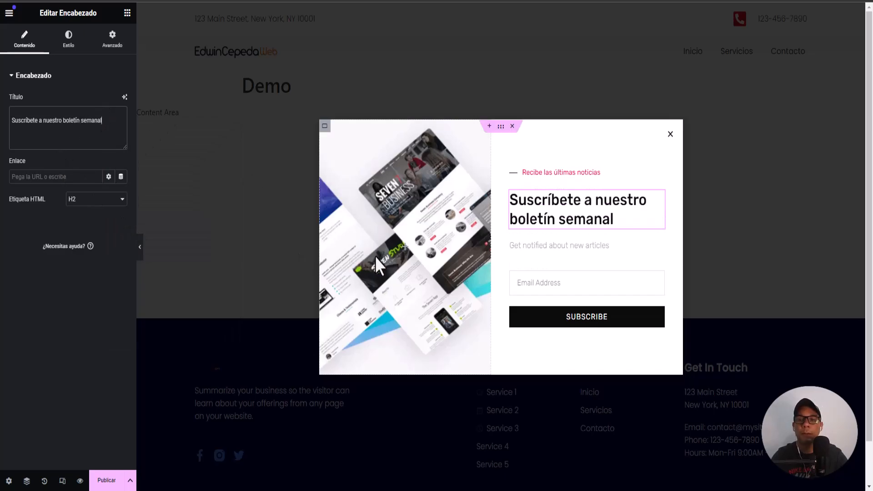
Replace the subtitle paragraph with 'Recibe notificaciones sobre nuevos artículos'
click(572, 249)
drag(112, 171, 23, 173)
right_click(23, 173)
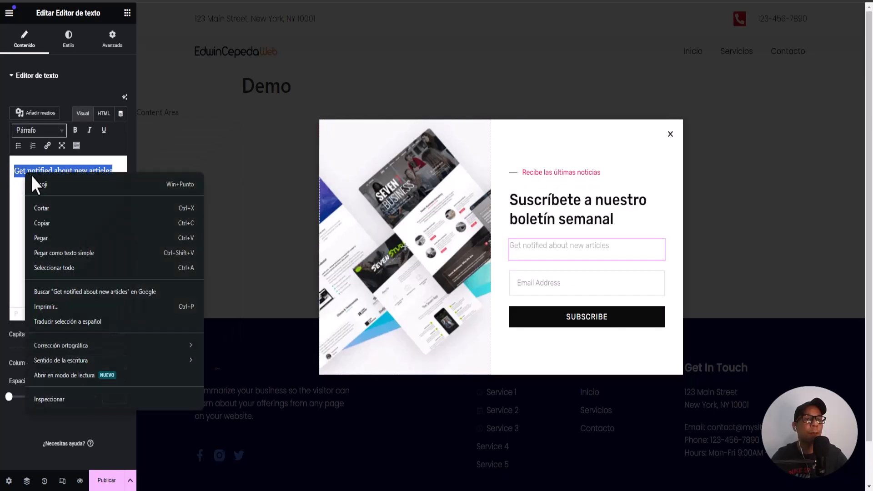
click(68, 223)
click(93, 223)
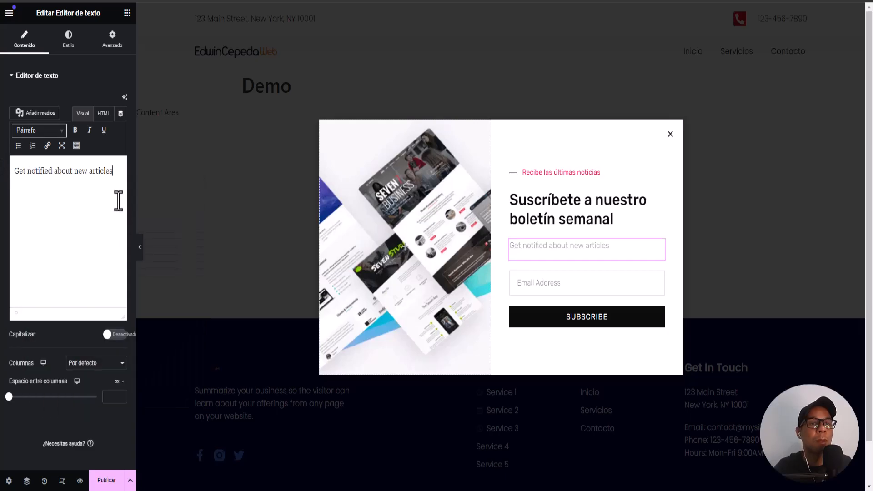
drag(113, 171, 1, 172)
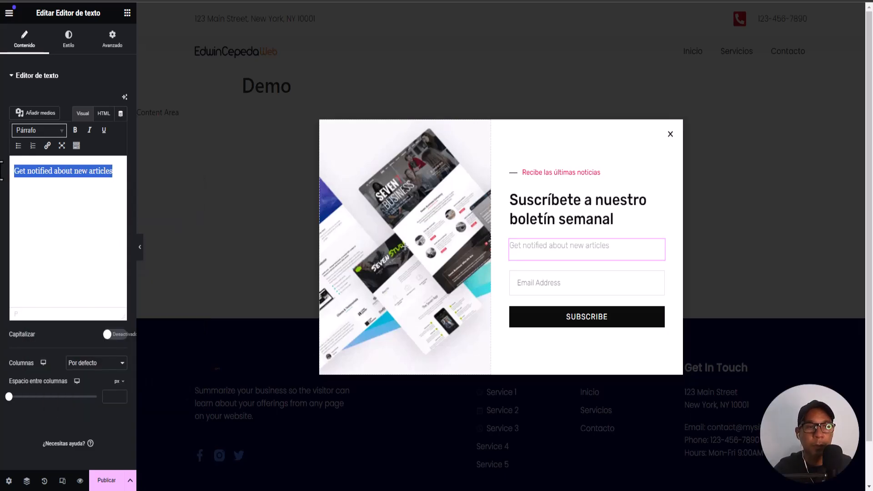
key(BackSpace)
right_click(52, 173)
click(88, 279)
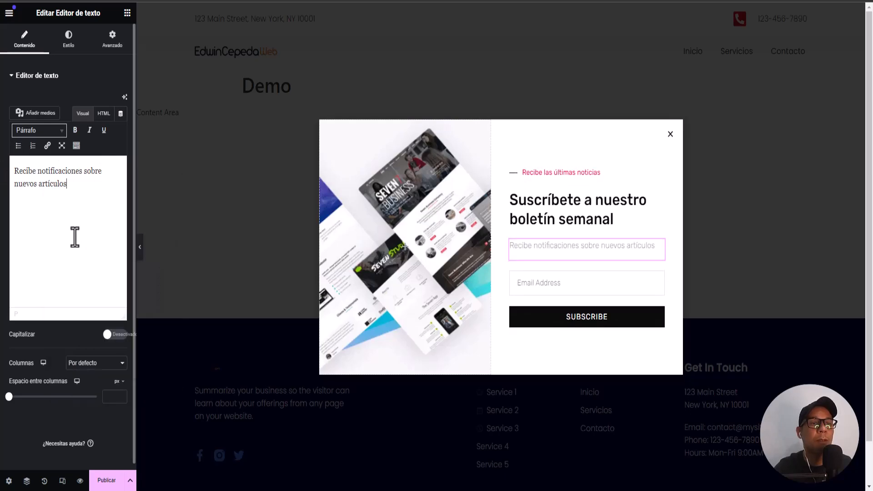
click(618, 324)
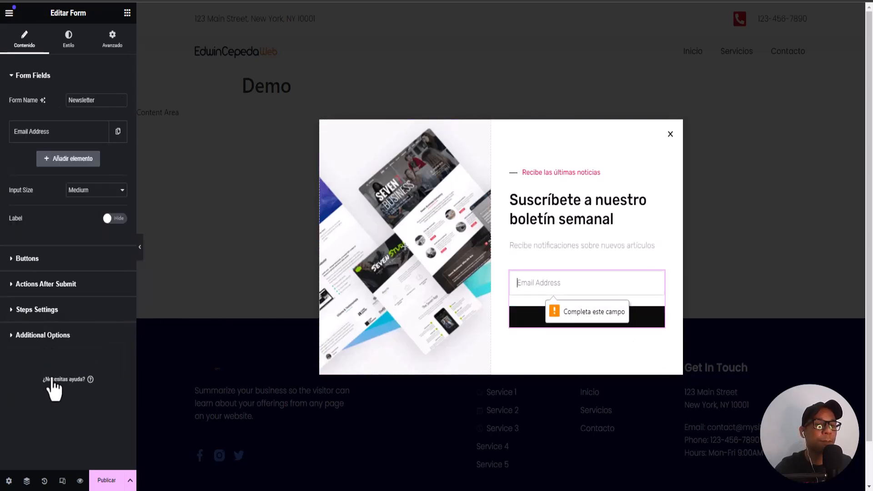
Change the form's submit button text to 'SUBSCRIBETE' and open the Email Address field
click(37, 259)
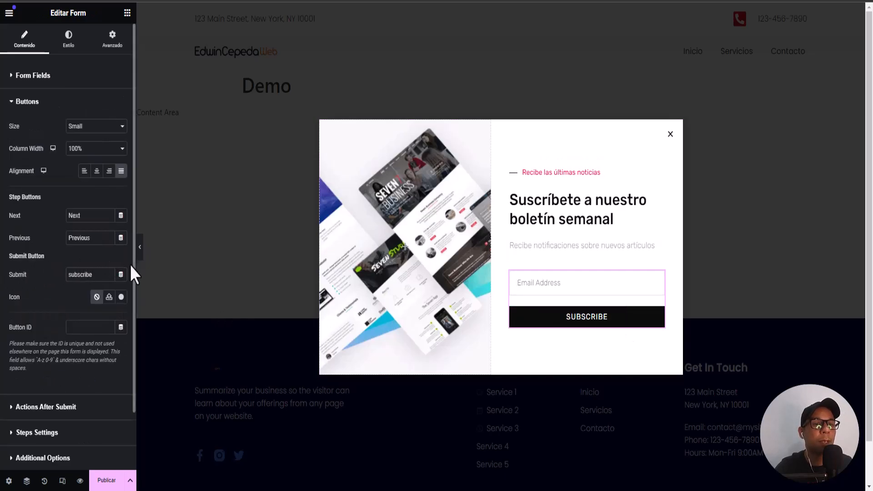
text(te)
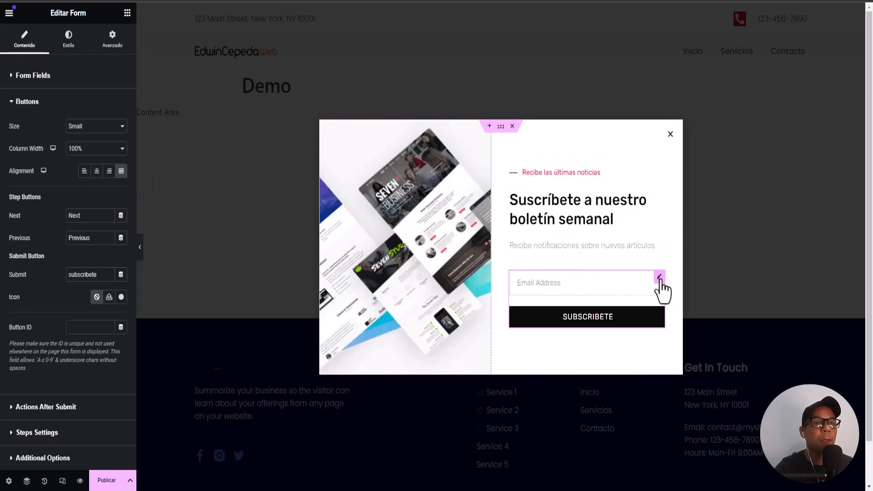
click(11, 102)
click(13, 76)
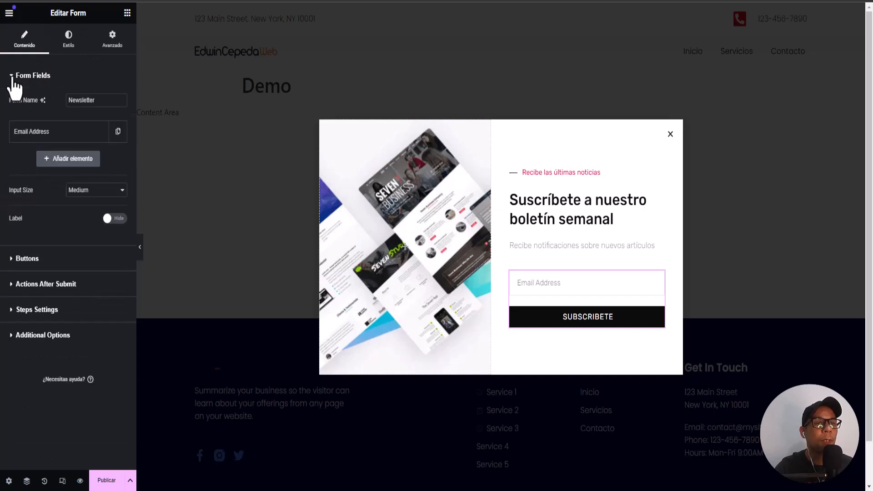
click(74, 138)
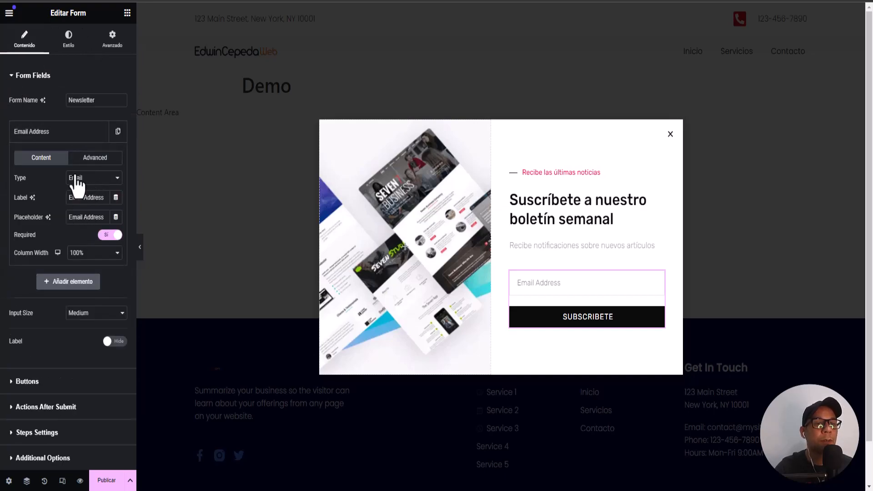
Browser-translate the editor into Spanish and expand the form's after-submit actions
right_click(68, 353)
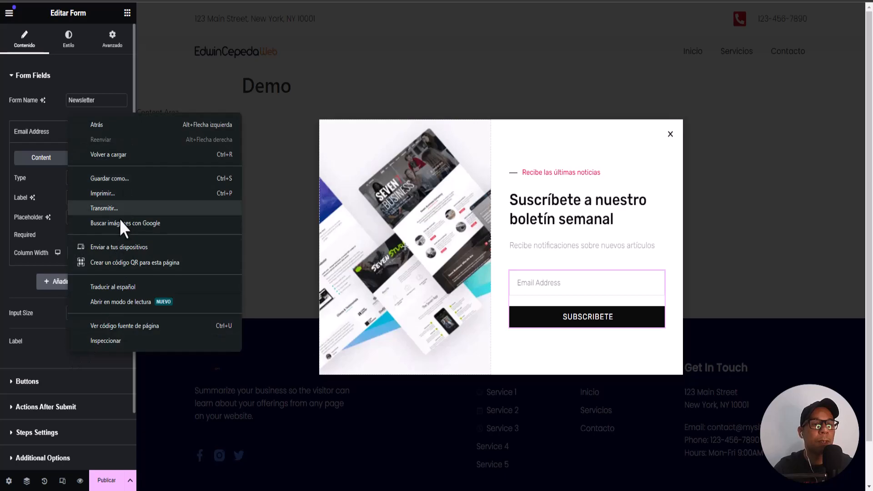
click(119, 287)
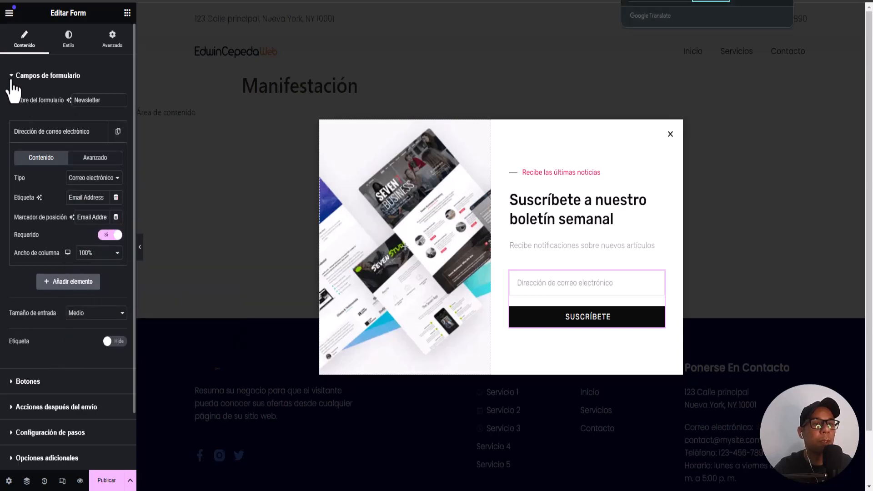
click(12, 76)
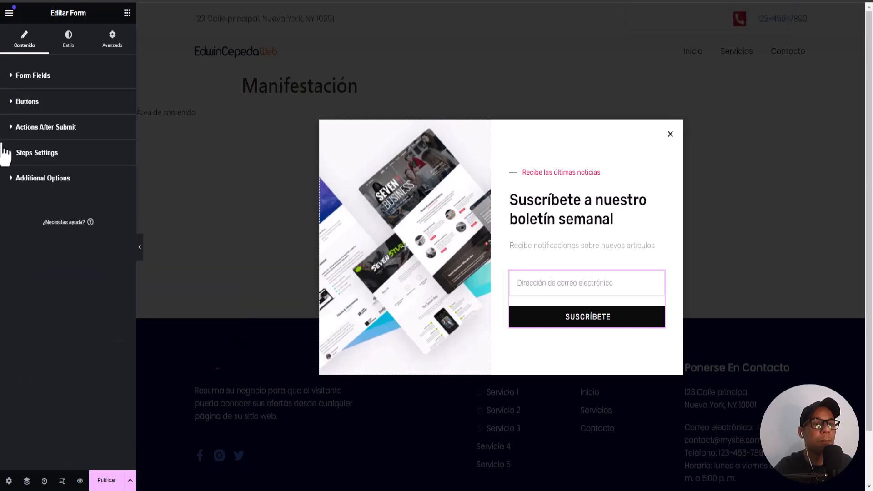
click(14, 103)
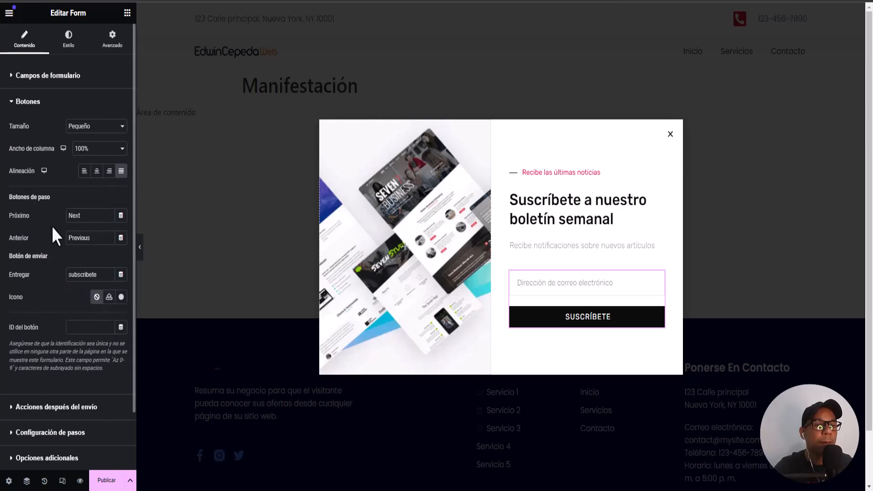
click(14, 103)
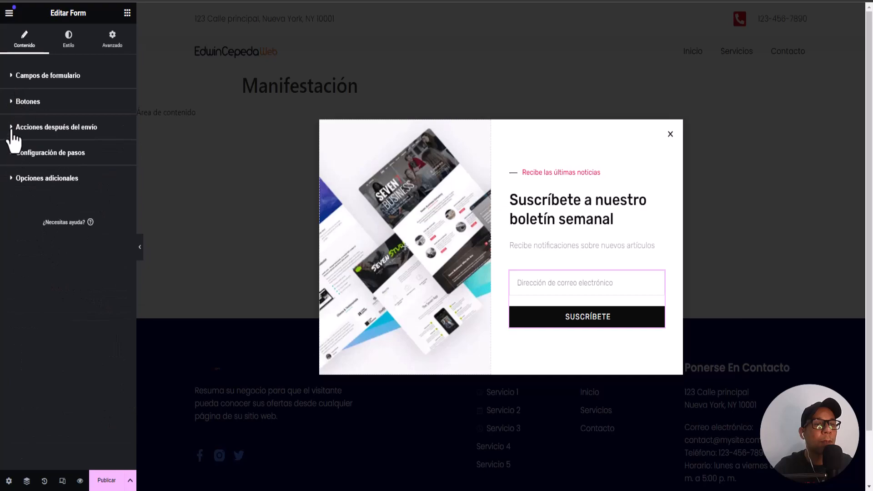
click(14, 130)
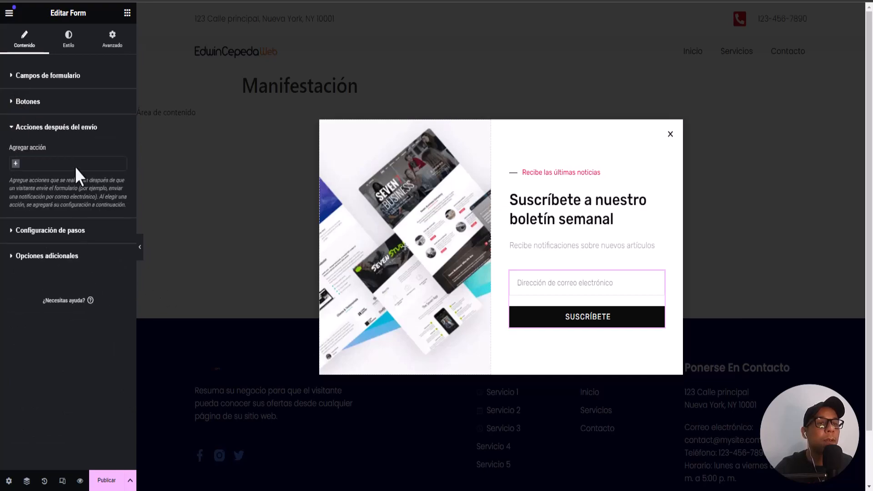
Add an email action after submission and review its recipient, subject and [all-fields] message
click(16, 165)
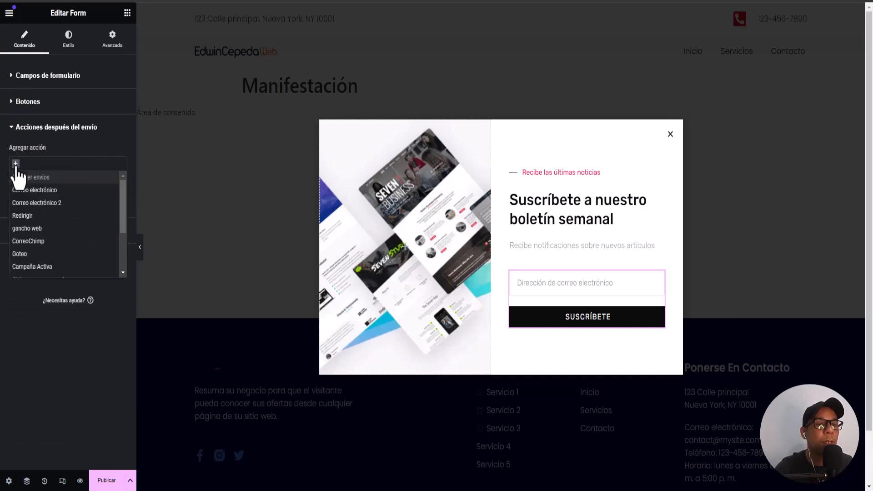
click(54, 190)
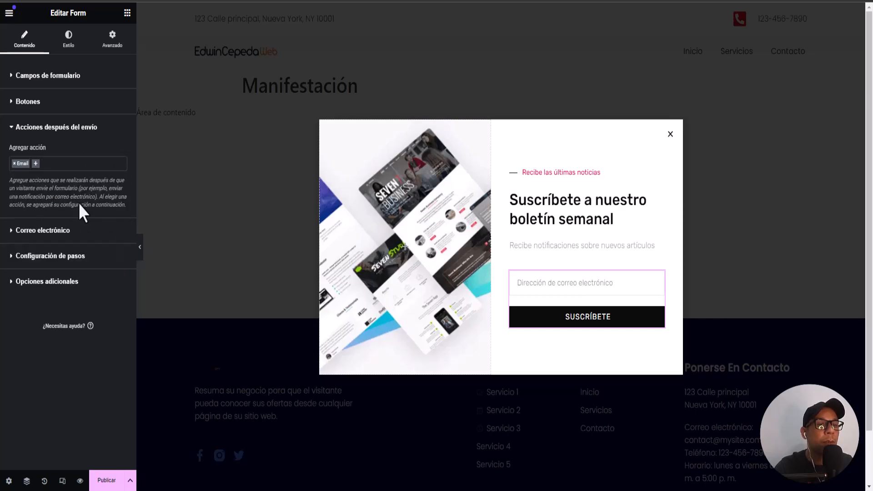
click(6, 232)
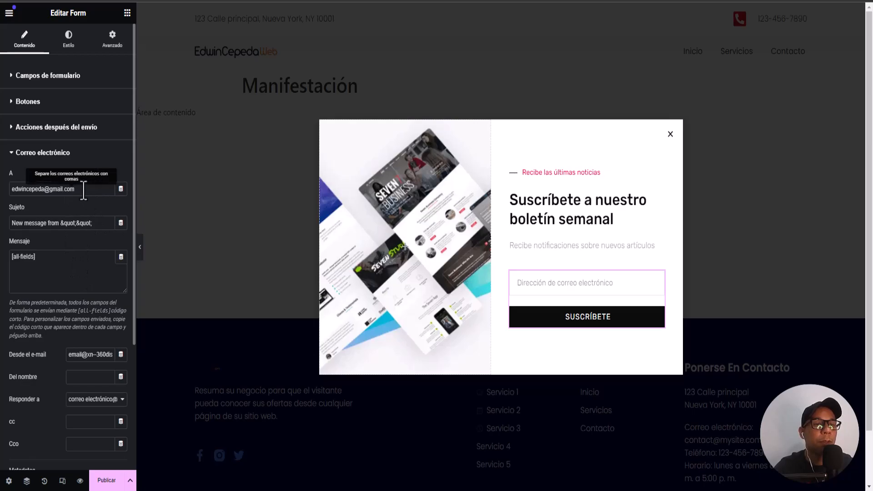
drag(83, 190, 4, 197)
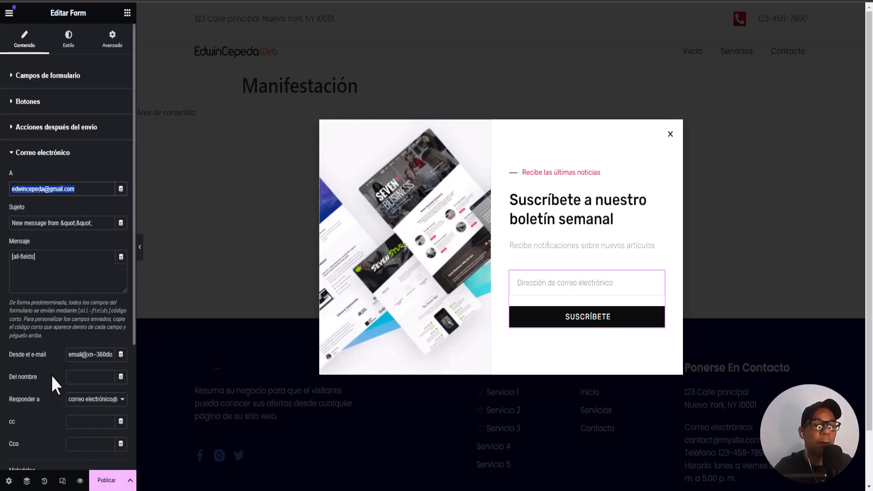
Enable custom messages in additional options and select the English success message text
click(6, 155)
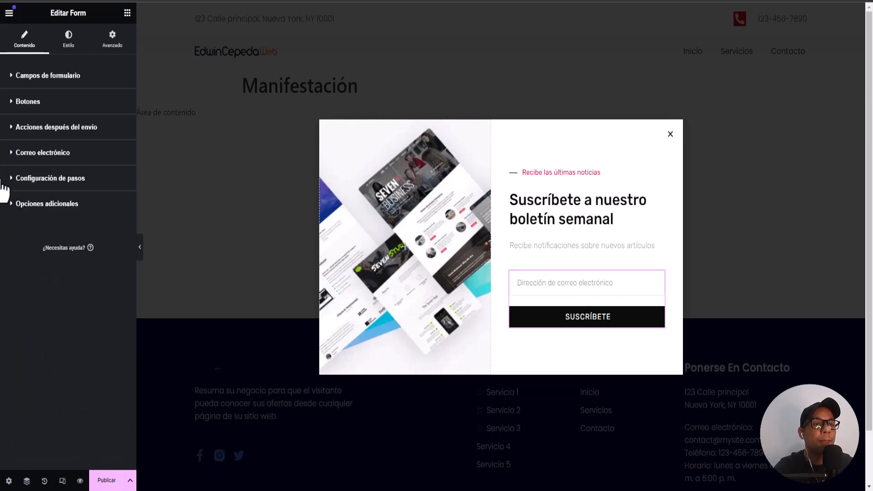
click(19, 182)
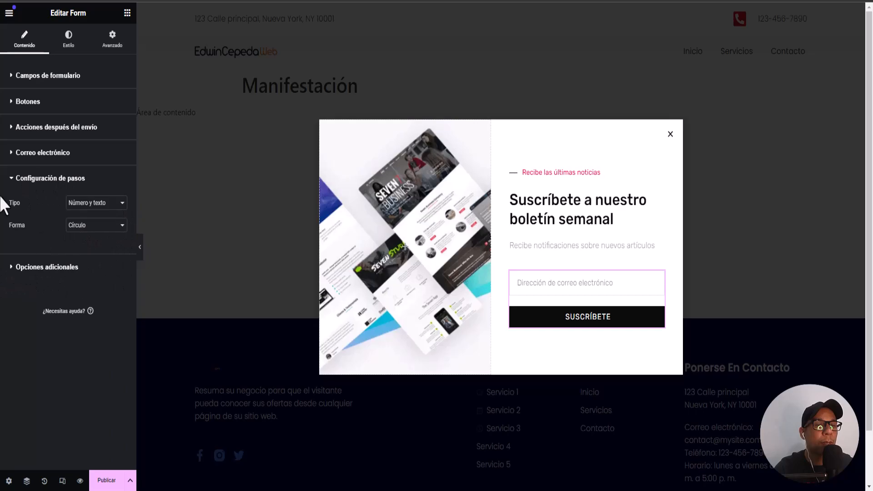
click(12, 179)
click(11, 204)
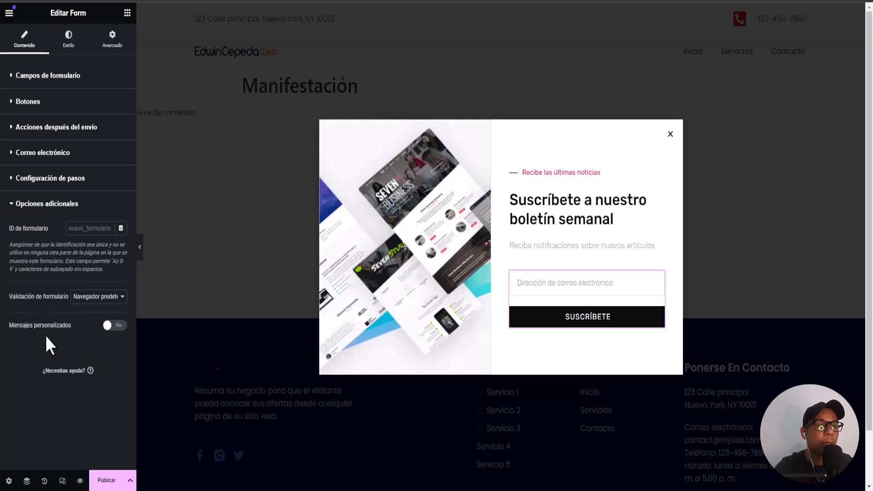
click(116, 325)
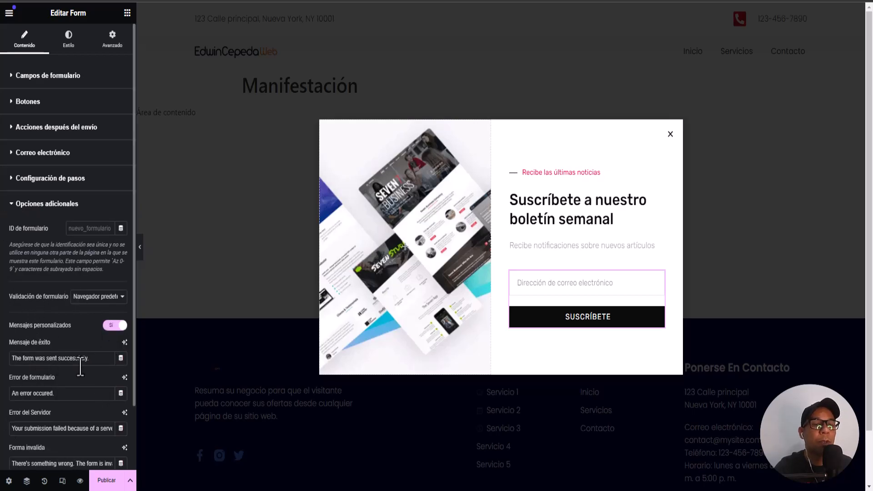
scroll(94, 355, down, 2)
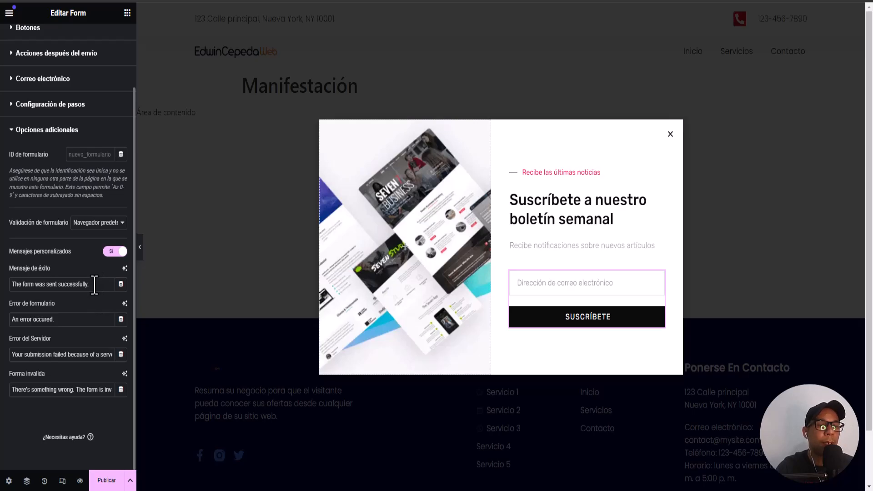
drag(94, 285, 9, 286)
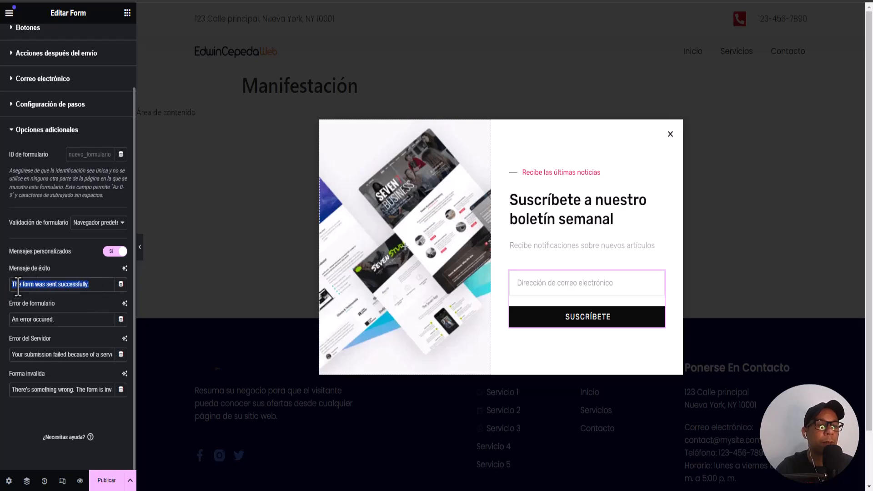
Replace the English form messages with Spanish ones, e.g. 'El formulario fue enviado exitosamente.', and collapse Opciones adicionales
right_click(17, 289)
click(53, 101)
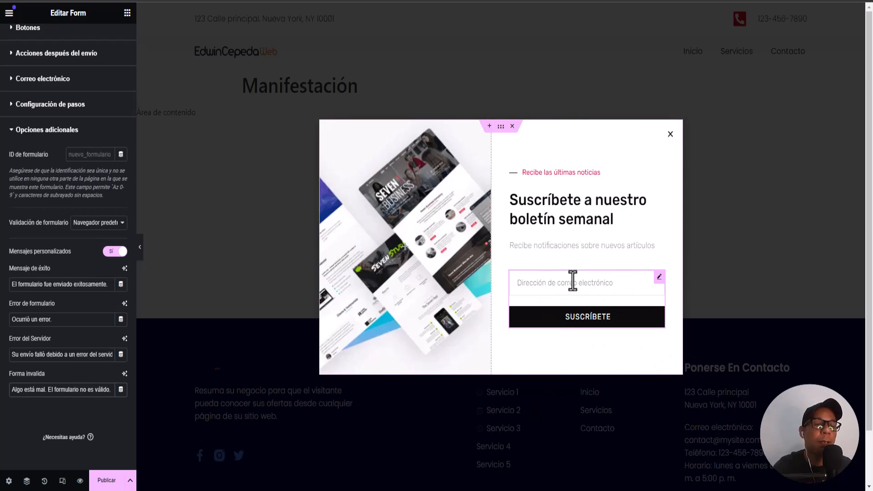
click(109, 394)
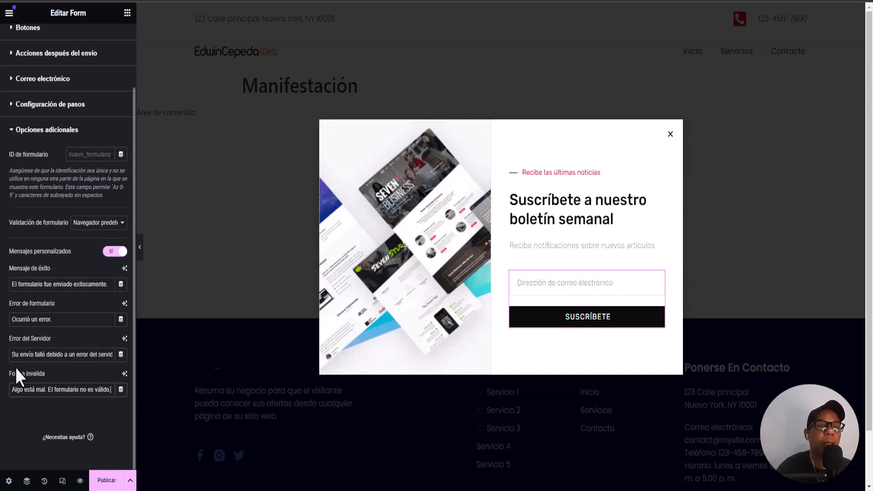
click(11, 131)
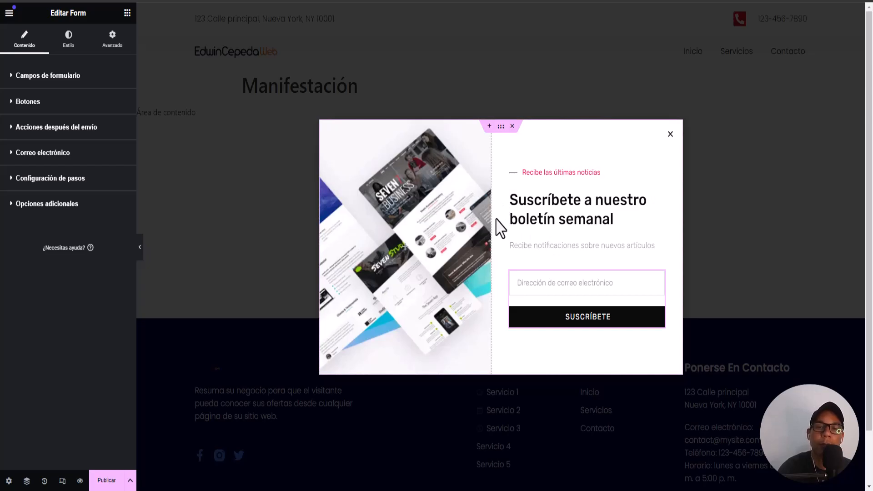
In the popup's publish settings, add a new display condition set to Include
click(108, 482)
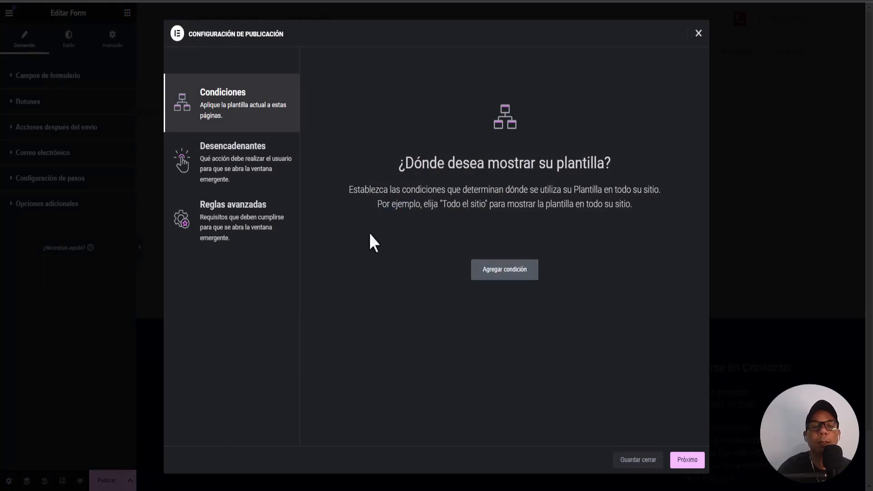
click(493, 275)
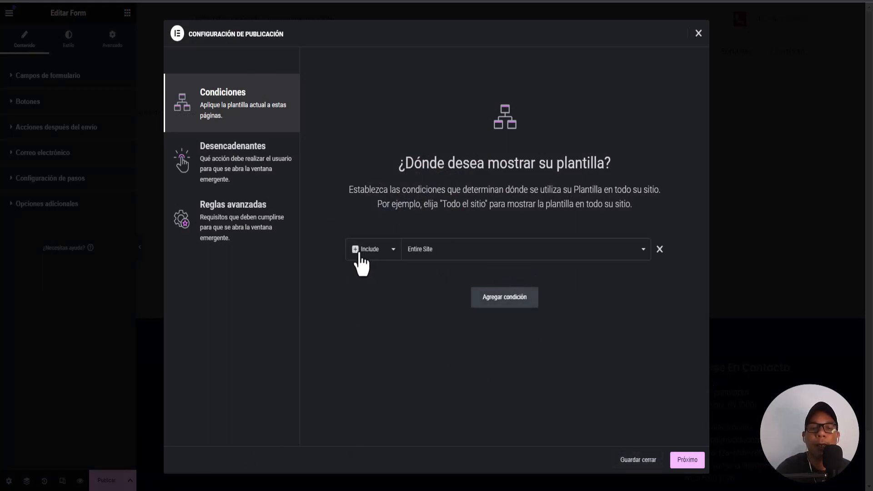
click(393, 251)
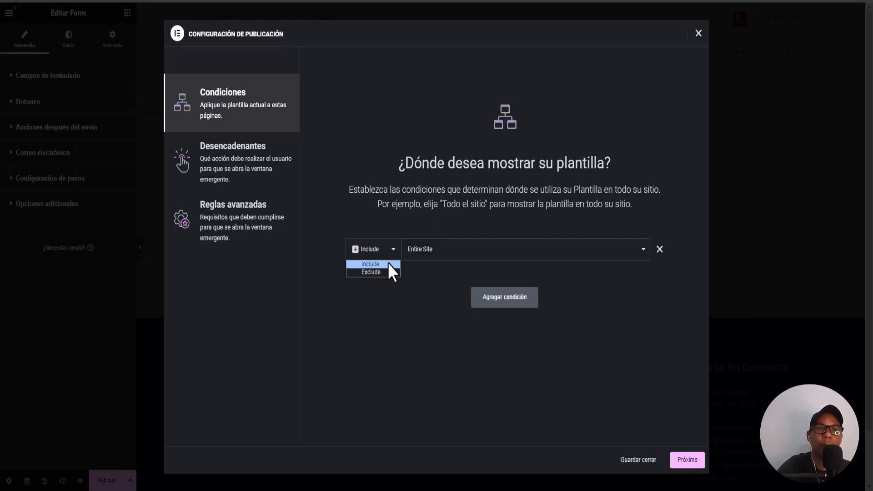
click(376, 265)
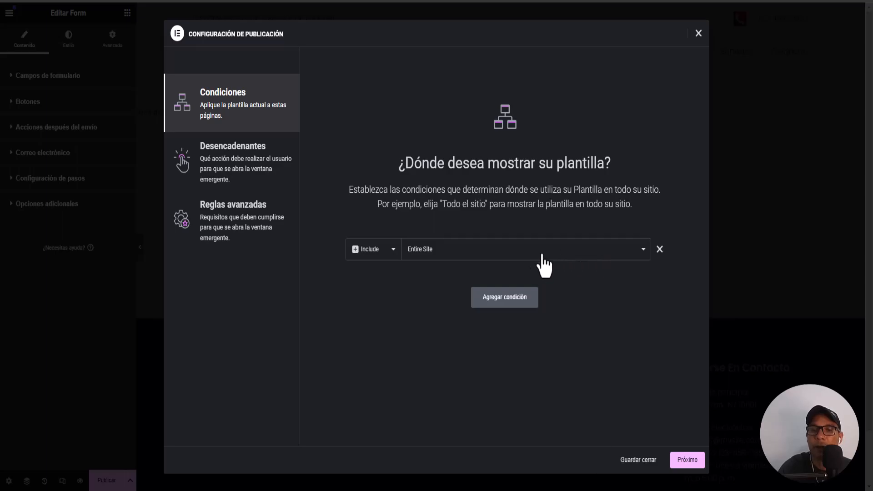
Narrow the condition to Singular › Páginas › Inicio and continue to triggers
click(644, 250)
click(643, 250)
click(643, 250)
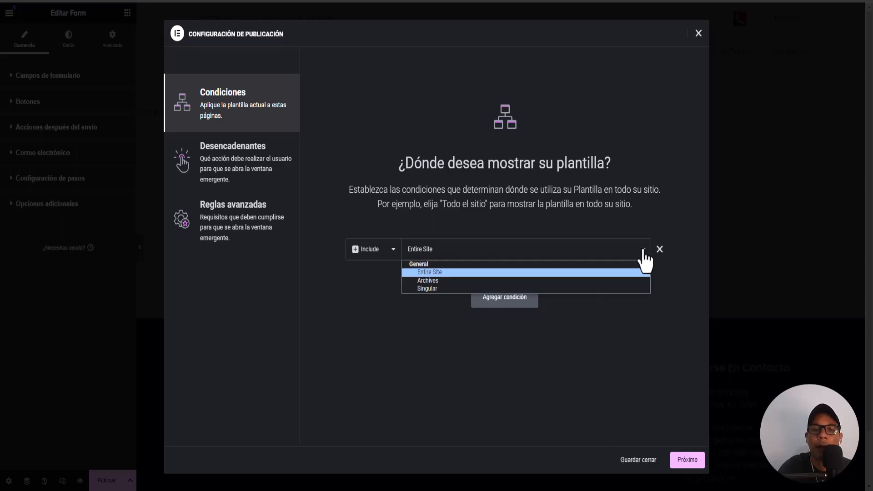
click(428, 289)
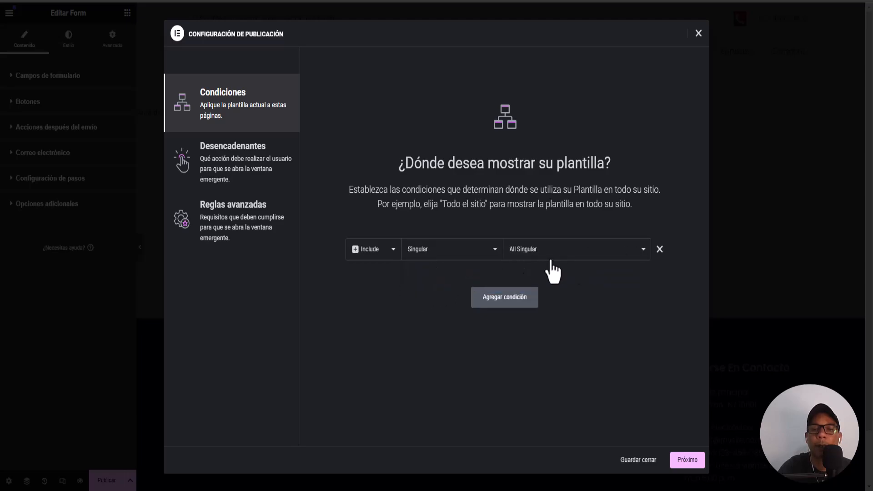
click(627, 264)
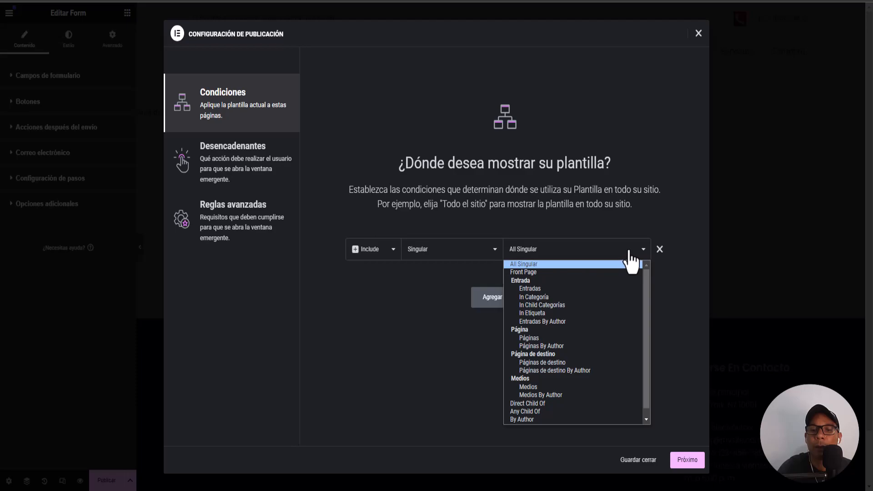
click(537, 338)
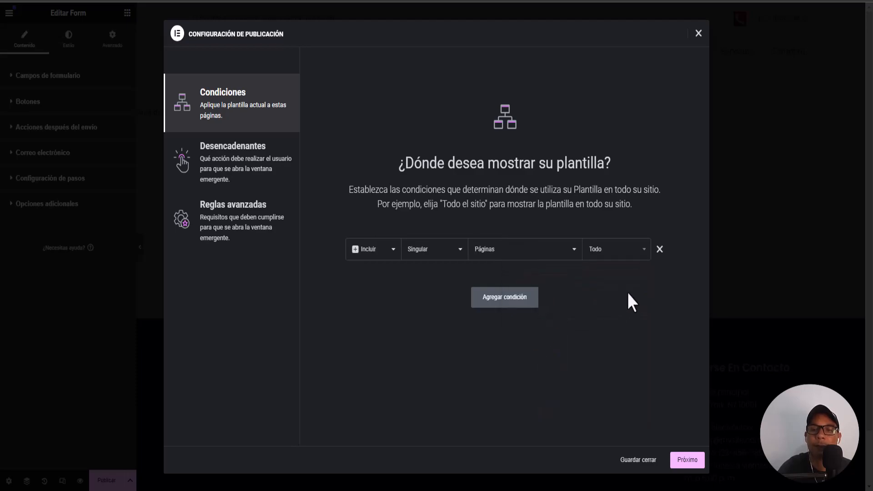
click(641, 255)
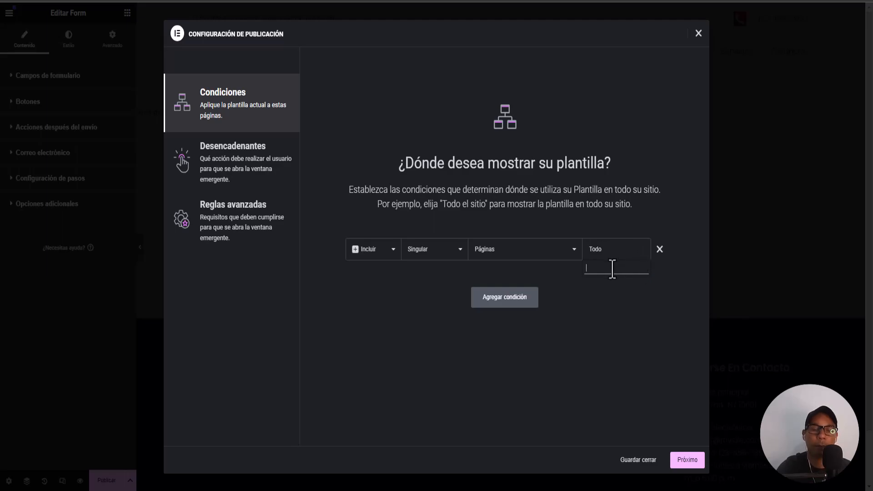
text(Inicio)
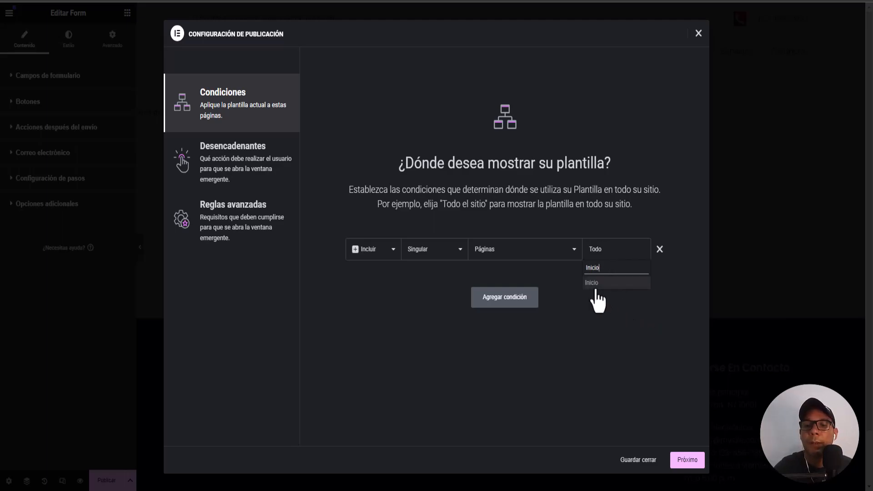
click(594, 285)
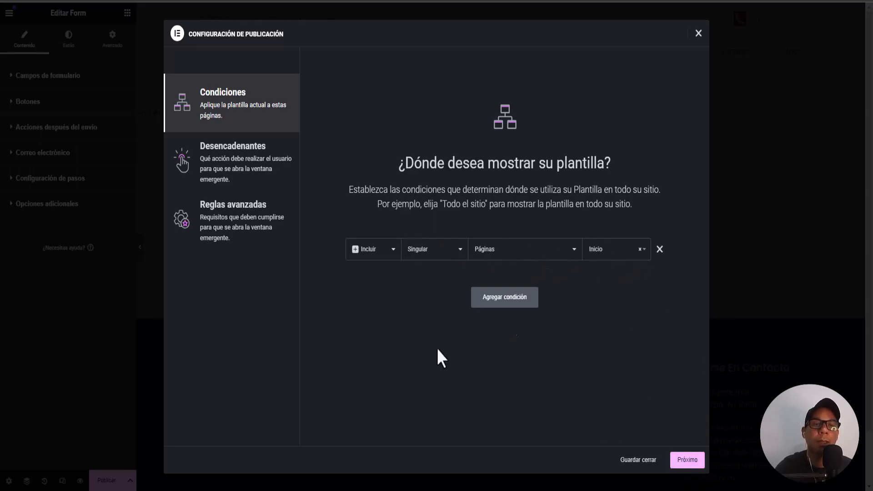
click(679, 463)
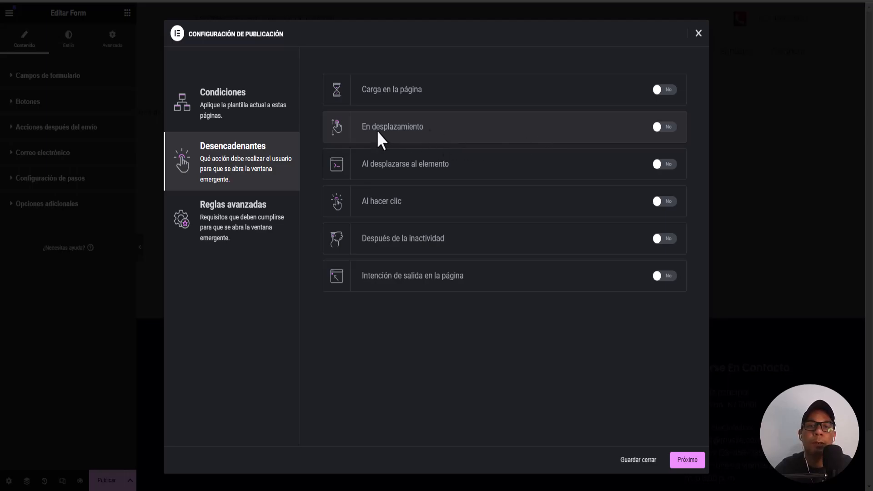
Enable the En desplazamiento trigger with direction Abajo at 50%, then continue
click(664, 127)
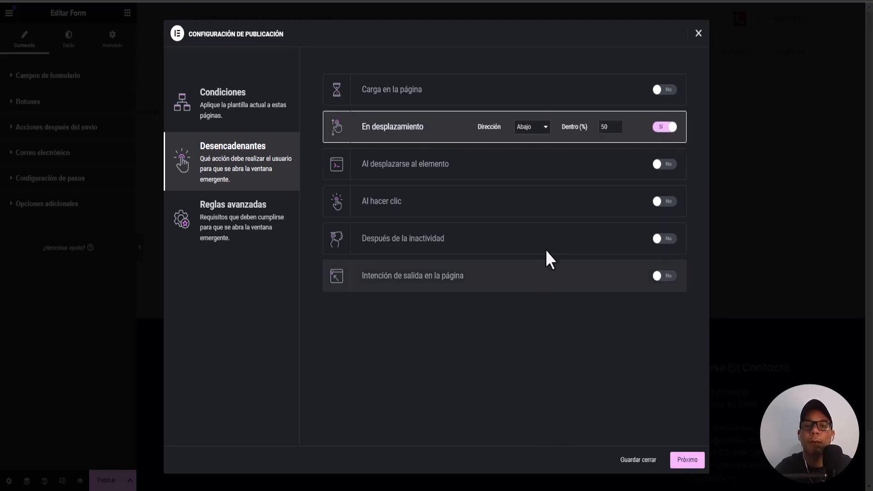
click(542, 131)
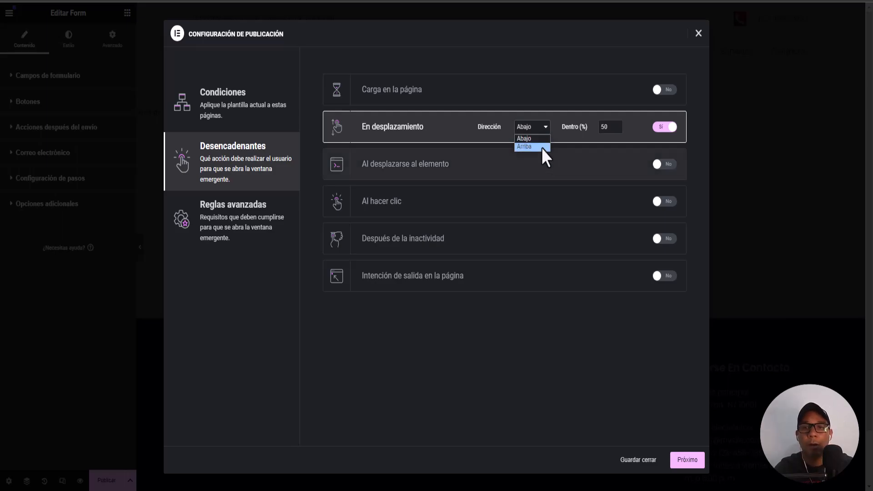
click(541, 138)
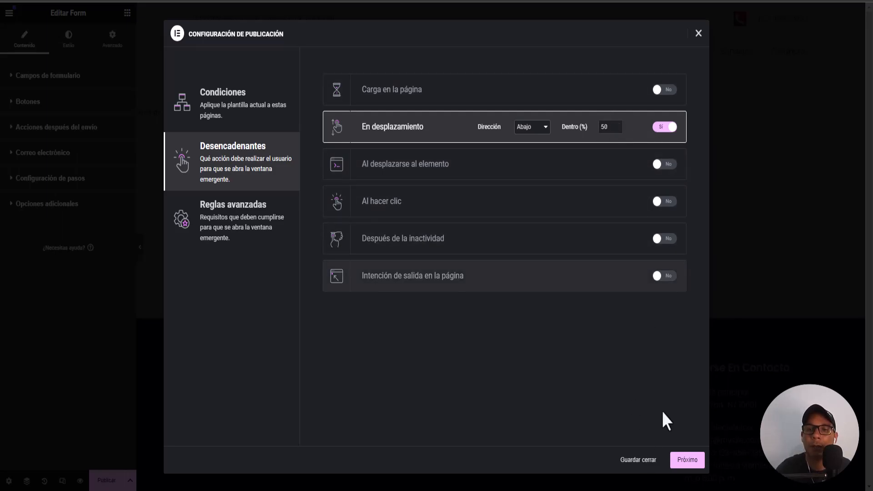
click(688, 464)
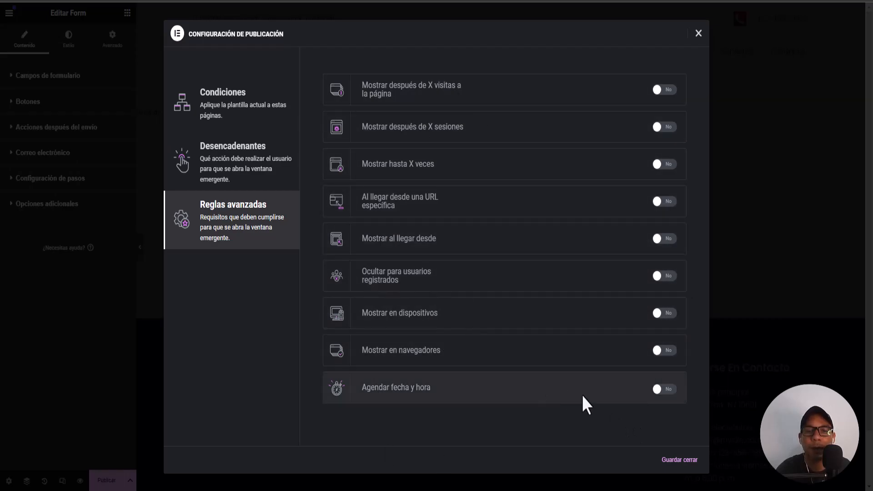
Leave all advanced rules at No and save with 'Guardar cerrar' to publish the popup
click(672, 460)
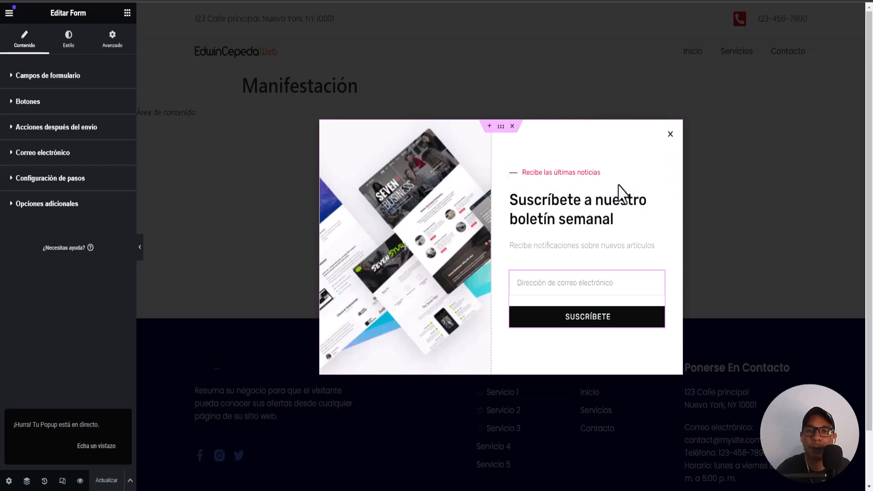
Exit Elementor and open the WordPress Todas las páginas list
click(9, 12)
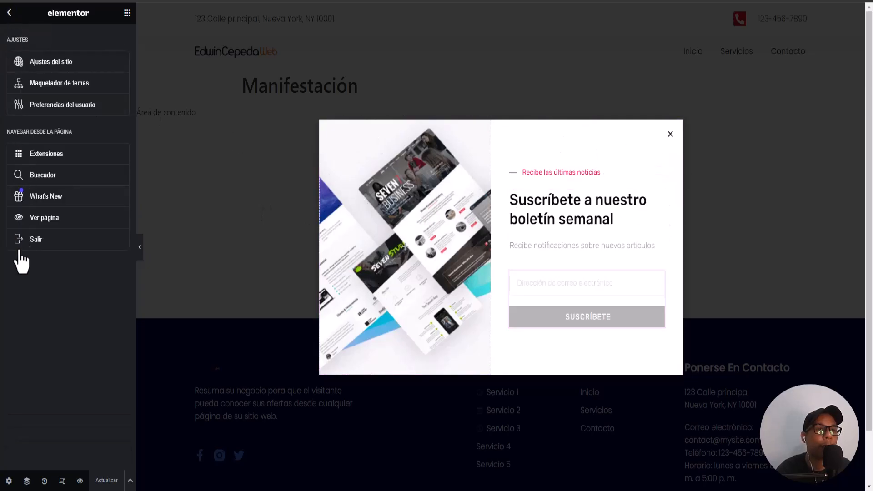
click(36, 241)
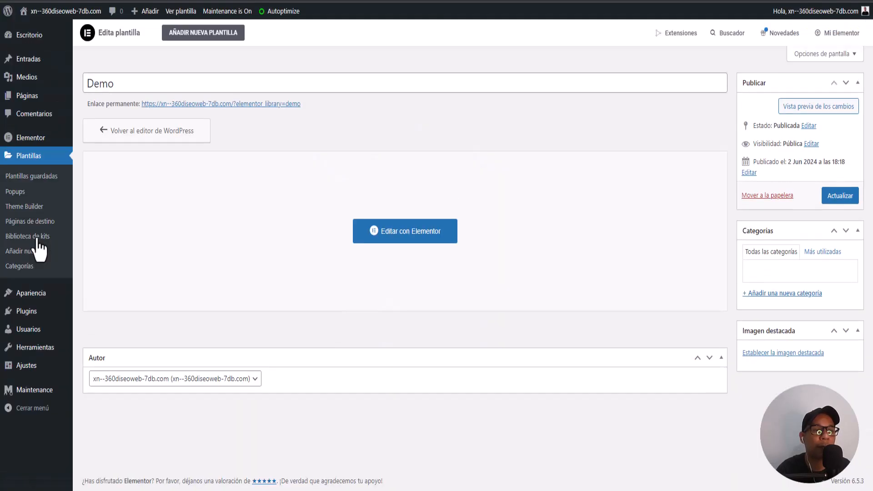
mouse_move(28, 98)
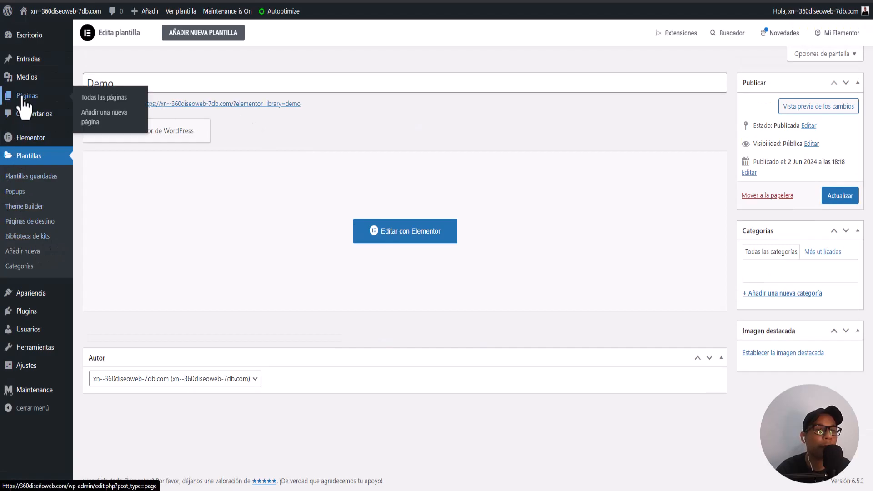
click(27, 97)
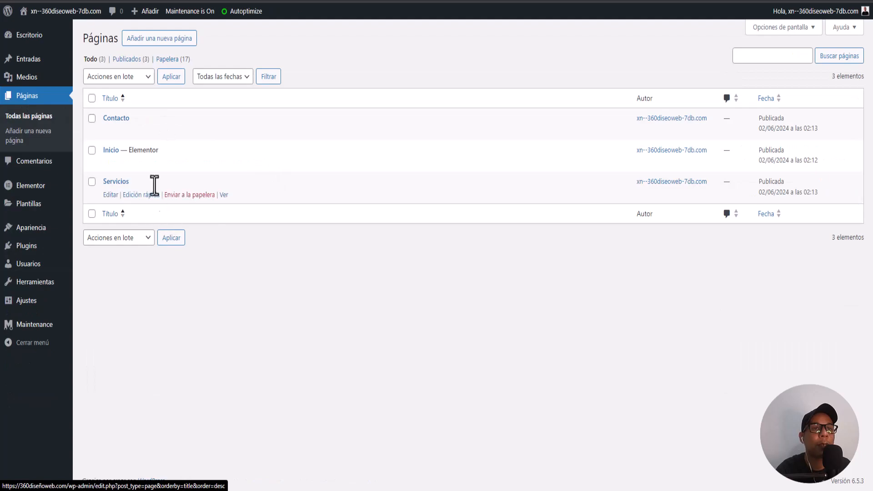
mouse_move(152, 148)
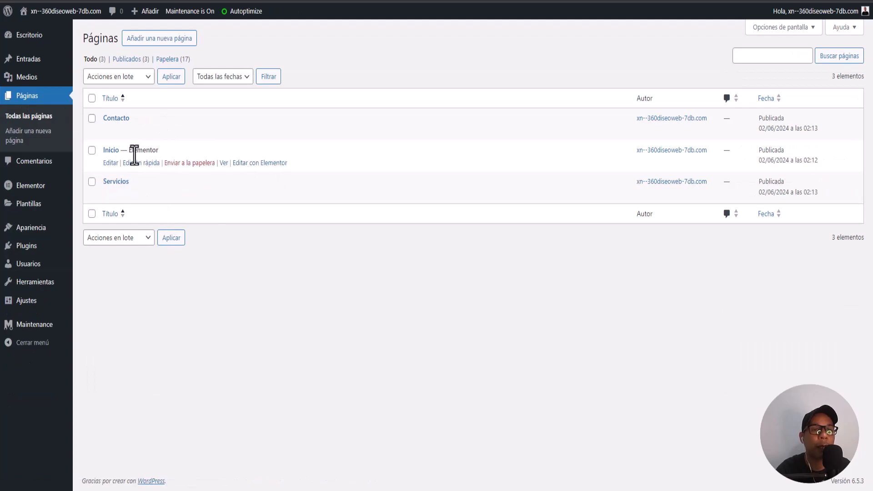
Edit Inicio with Elementor, scroll through it to the footer, and launch its preview
click(260, 164)
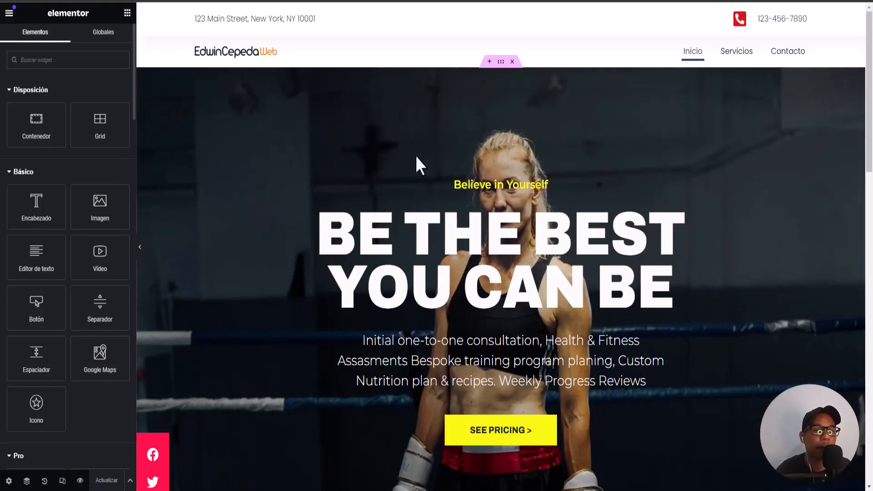
scroll(250, 174, down, 8)
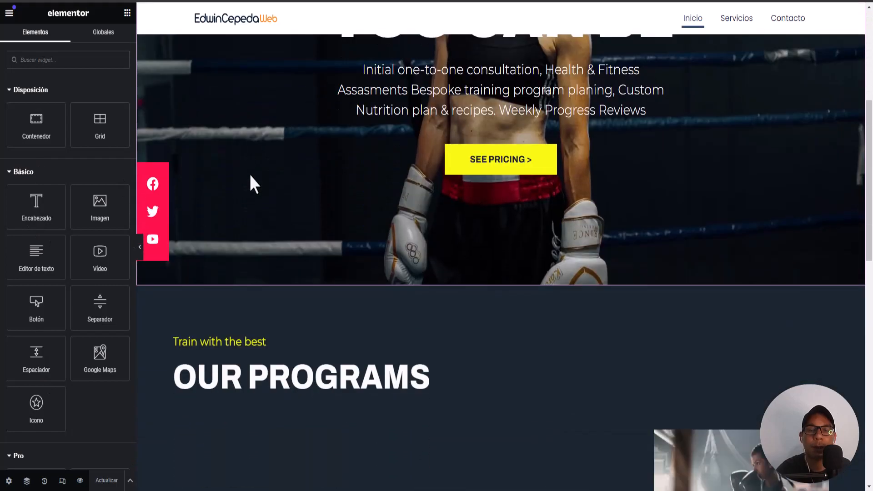
scroll(286, 200, down, 12)
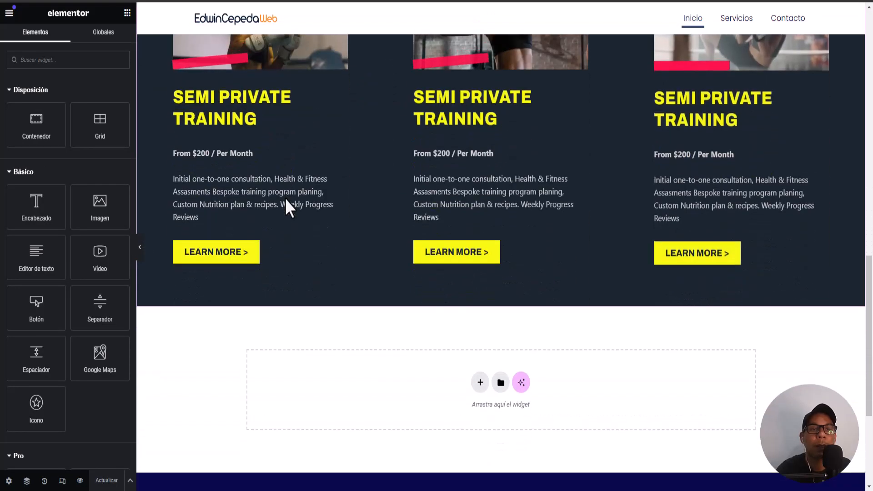
scroll(311, 250, up, 14)
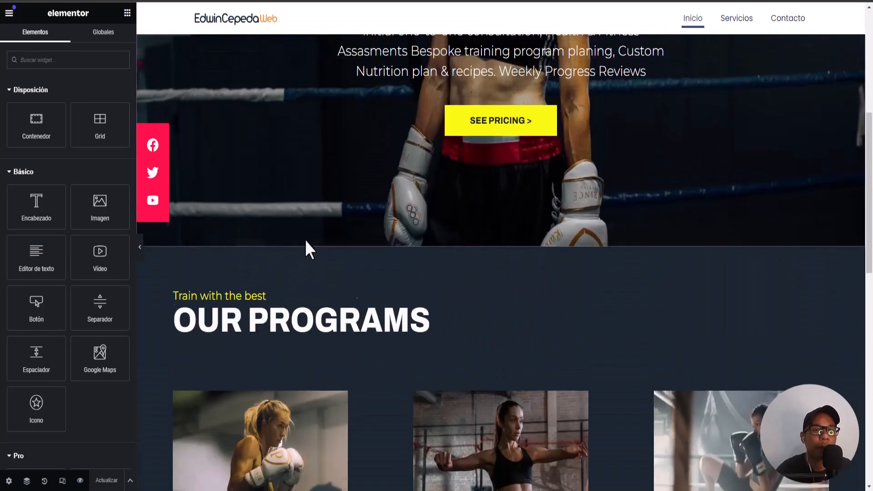
scroll(304, 246, down, 7)
scroll(290, 265, down, 6)
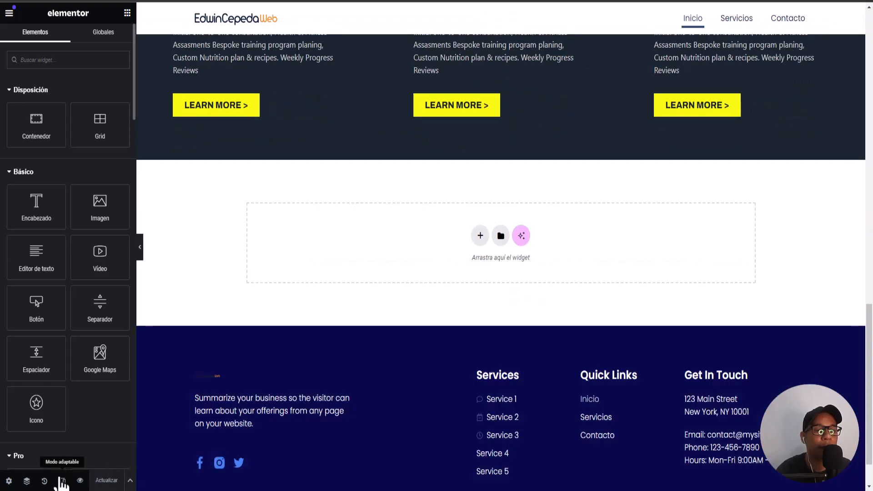
click(80, 481)
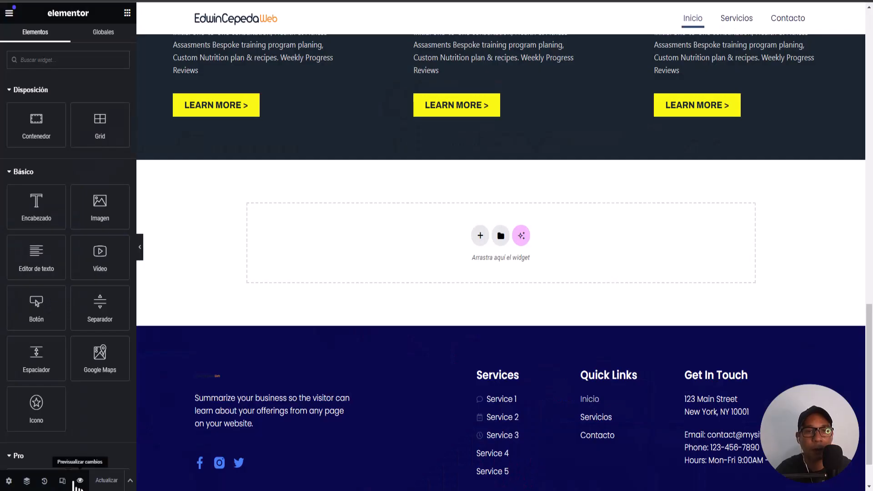
Scroll the live Inicio page until the popup appears, then enter a test email address
click(80, 481)
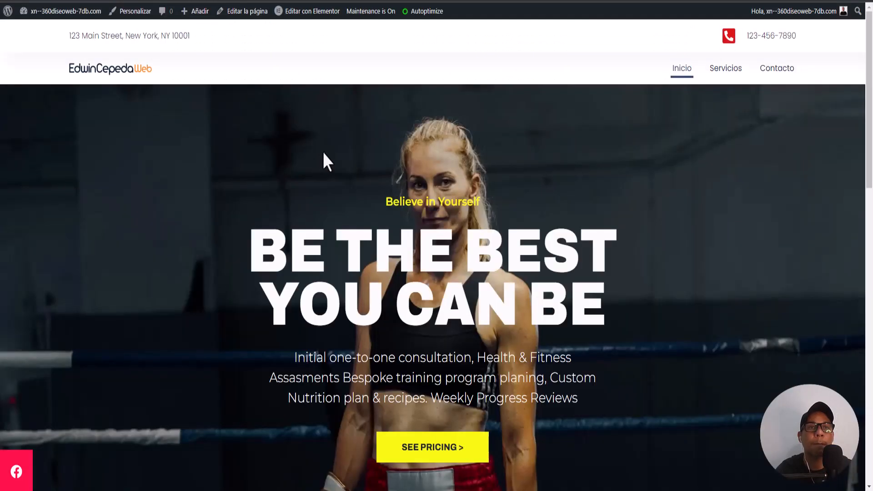
scroll(362, 169, down, 10)
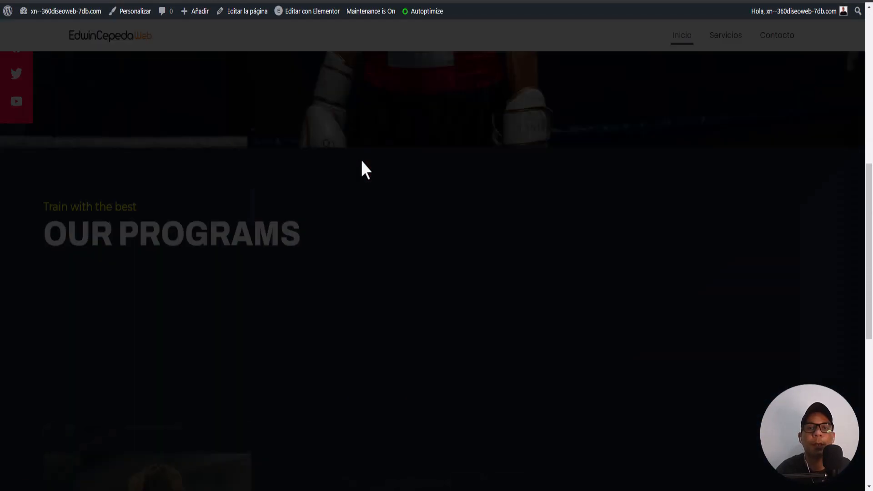
scroll(363, 169, down, 1)
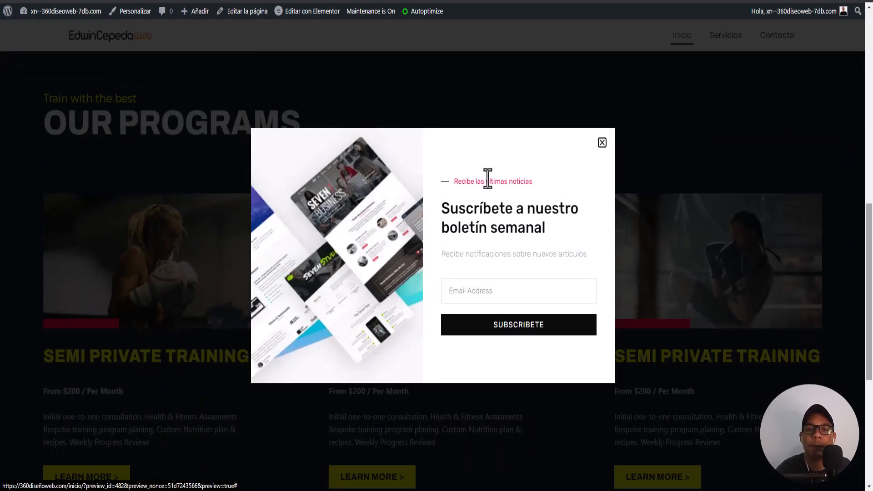
click(463, 297)
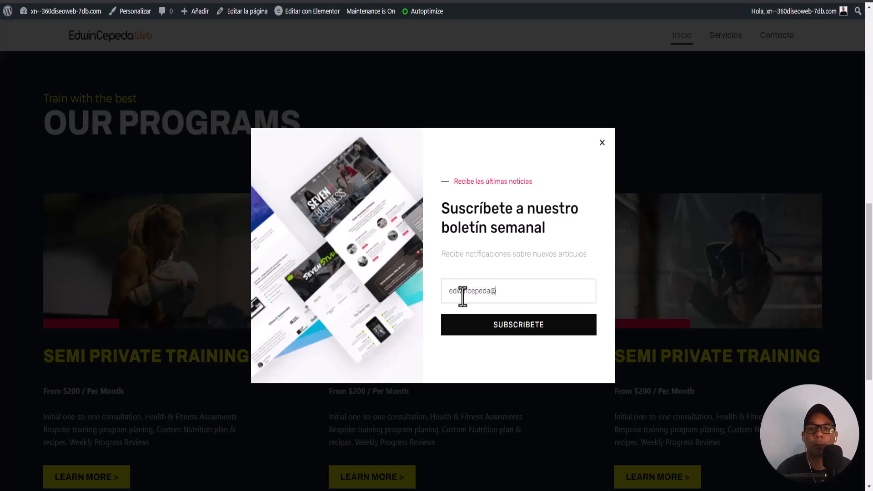
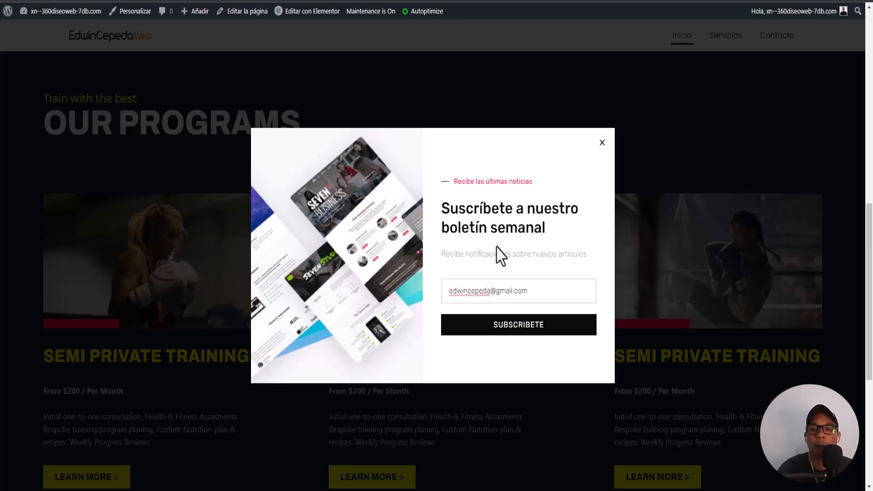
Submit the signup, see 'El formulario fue enviado exitosamente.', close the popup and scroll to top
click(507, 333)
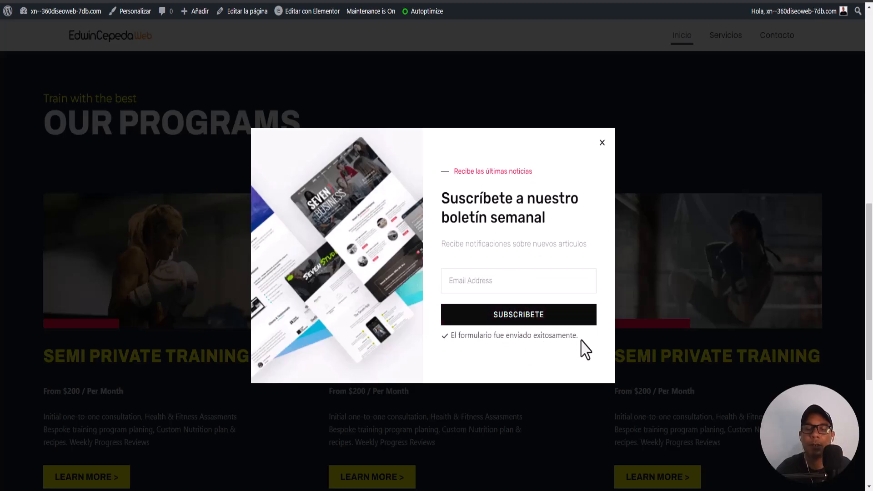
click(602, 143)
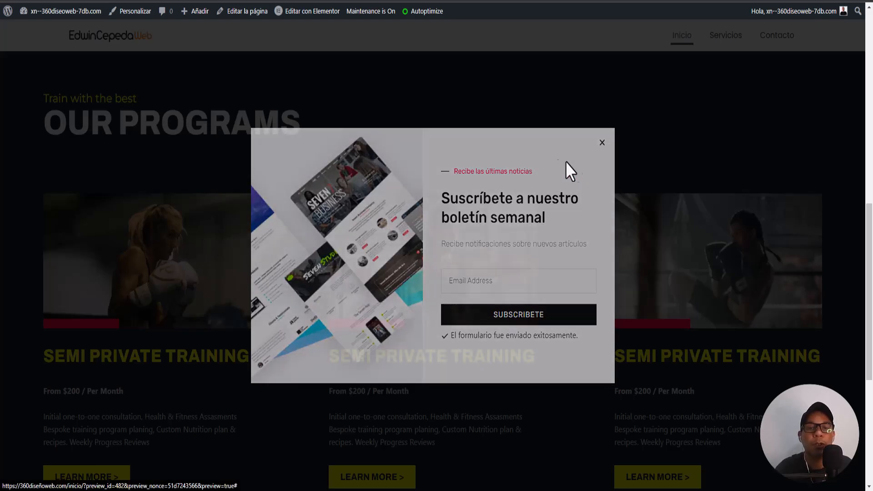
scroll(289, 244, up, 12)
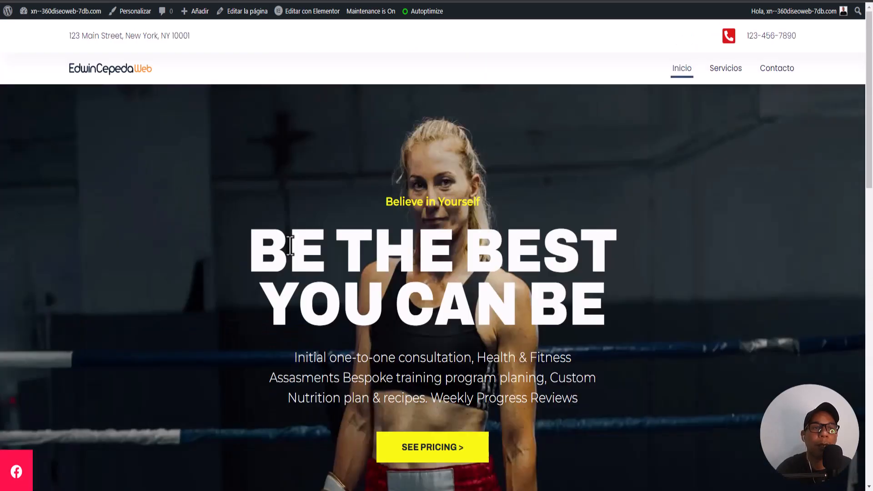